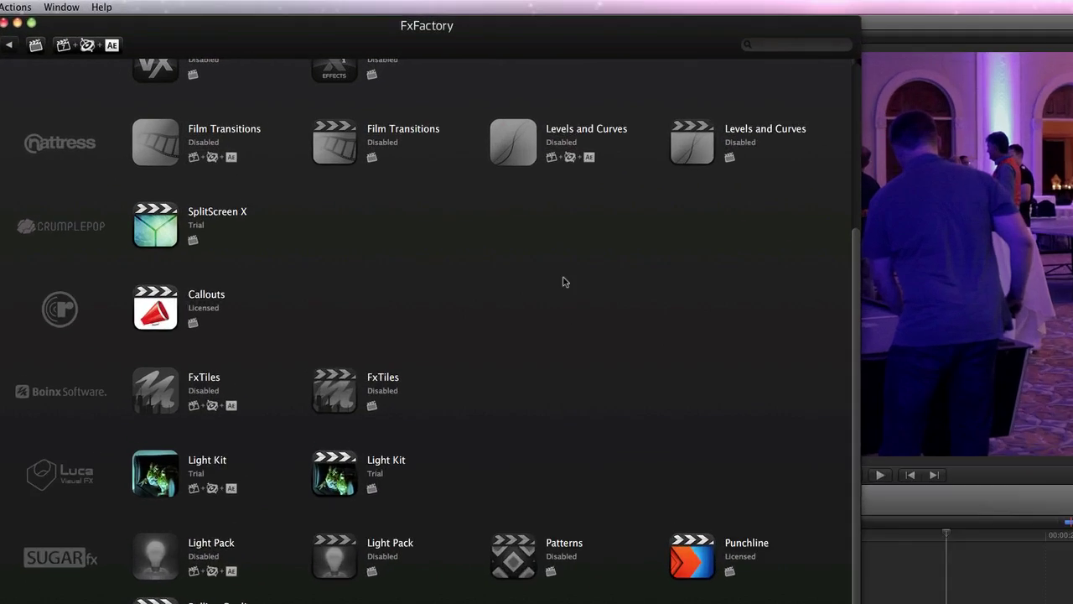
Enable and then disable FxTiles in the FxFactory catalogue, leaving Callouts licensed
{"action": "mouse_move", "coordinate": [412, 47]}
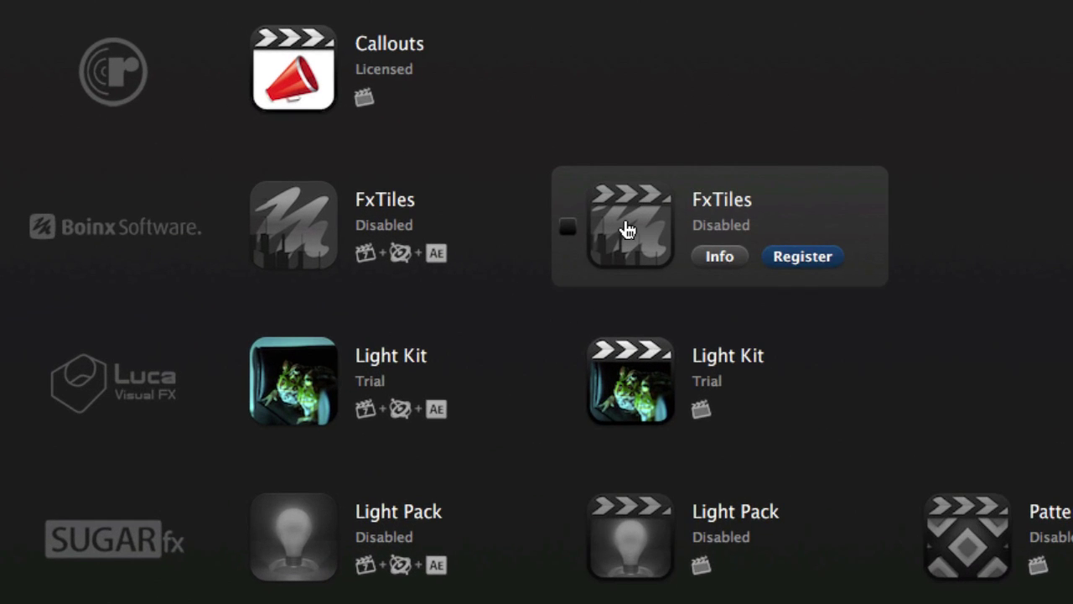
{"action": "left_click", "coordinate": [565, 231]}
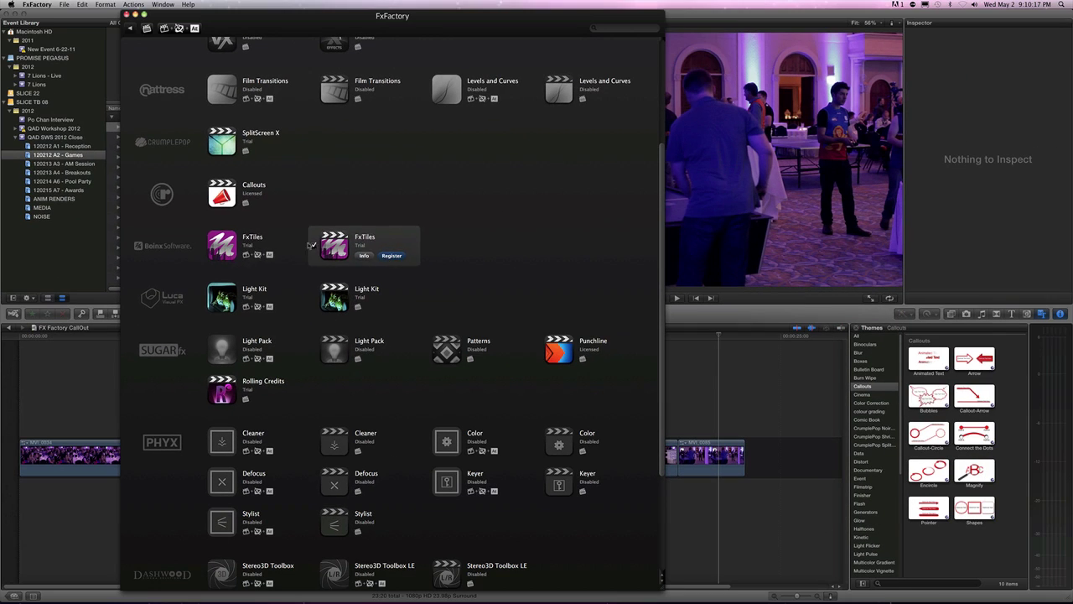
{"action": "left_click", "coordinate": [314, 247]}
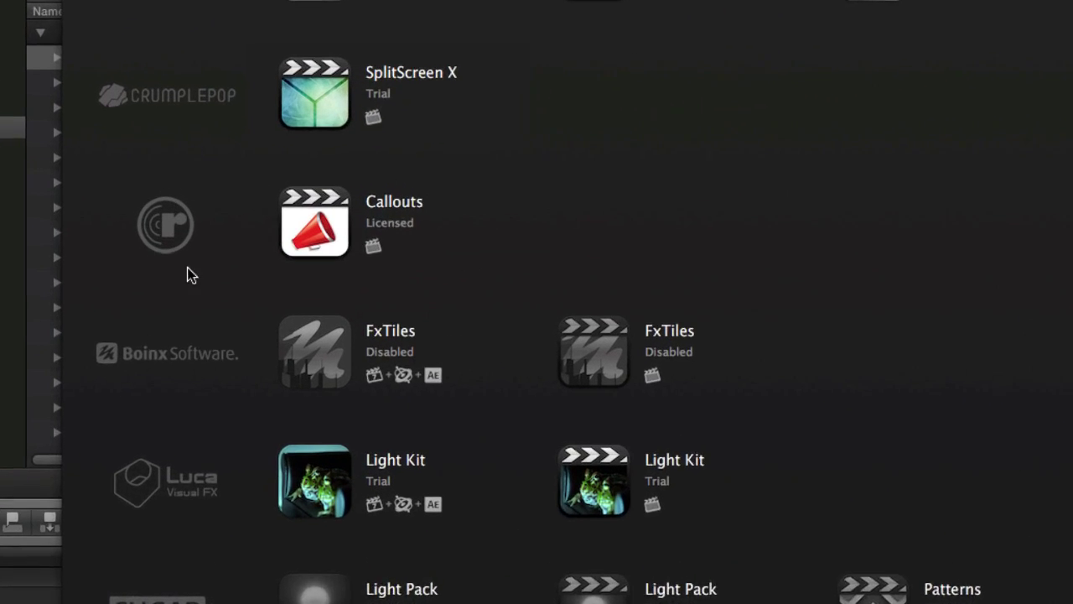
{"action": "mouse_move", "coordinate": [303, 200]}
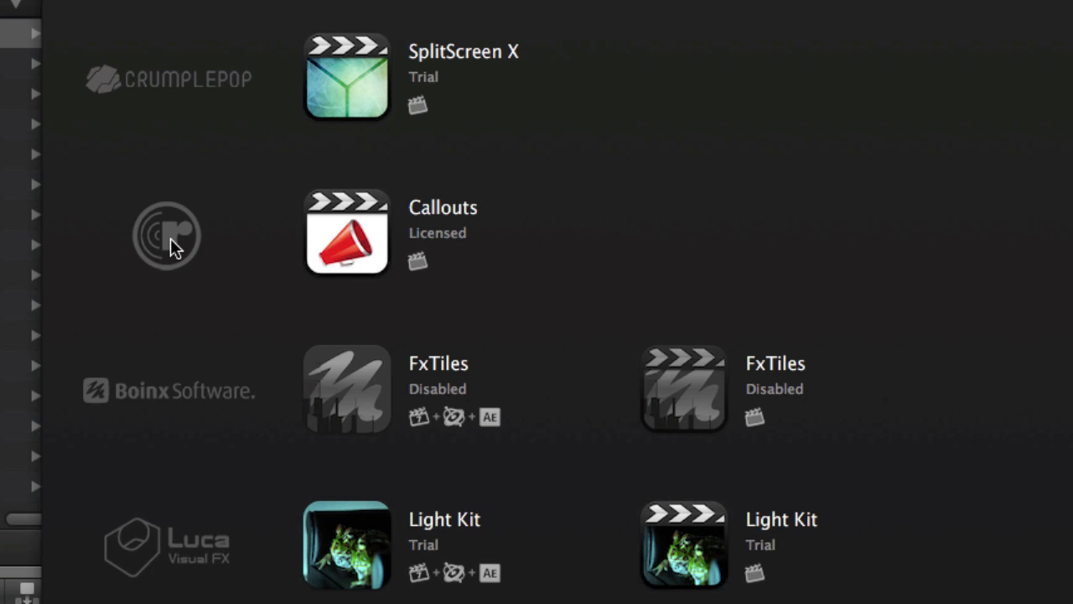
{"action": "mouse_move", "coordinate": [460, 228]}
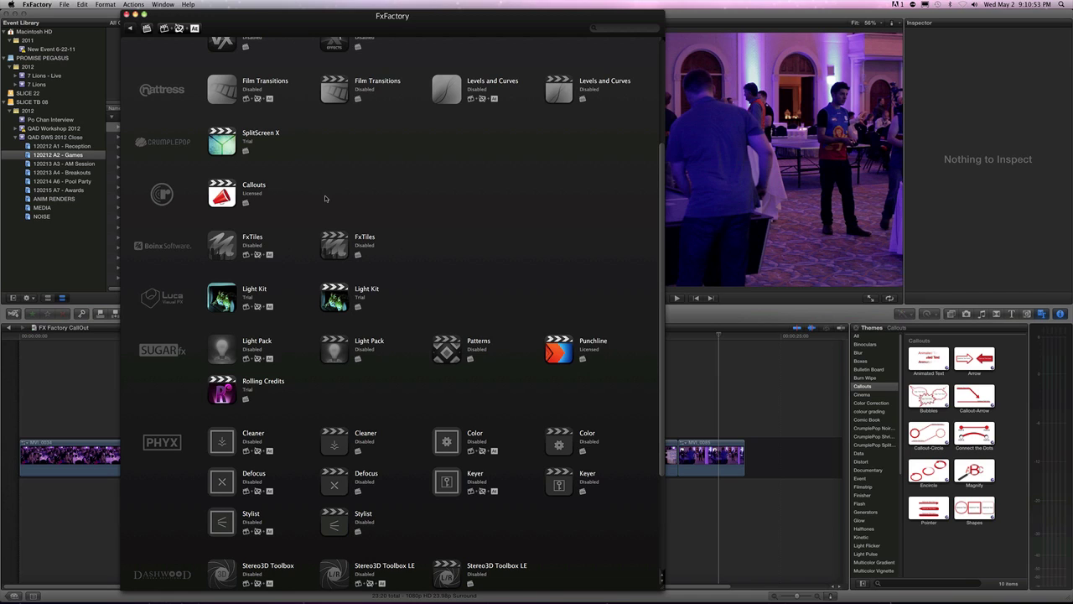
{"action": "key", "text": "super+Tab"}
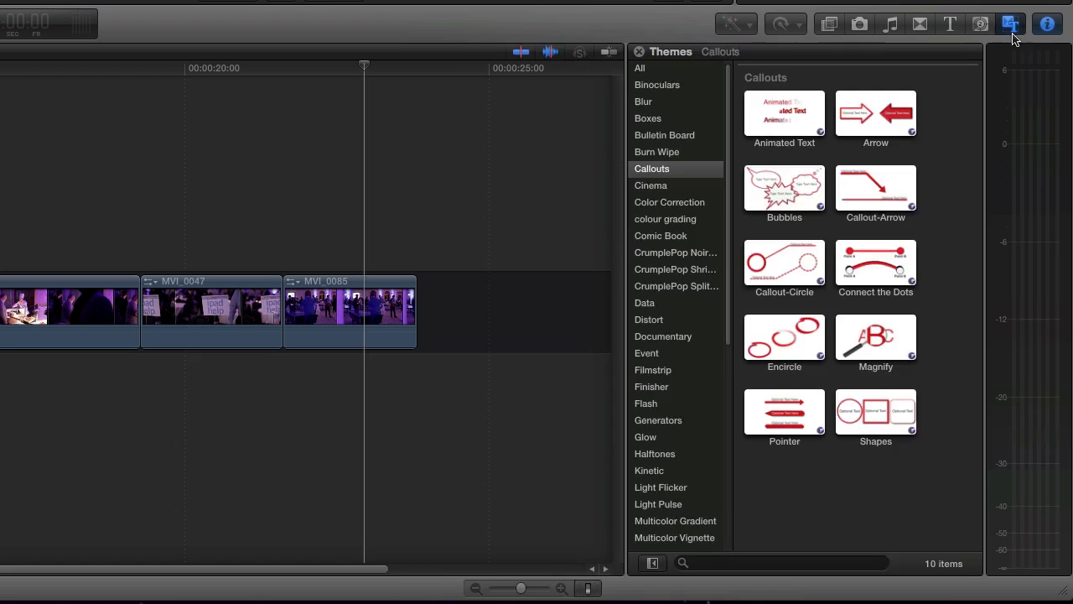
{"action": "left_click", "coordinate": [1009, 27]}
{"action": "left_click", "coordinate": [1012, 30]}
{"action": "left_click", "coordinate": [664, 171]}
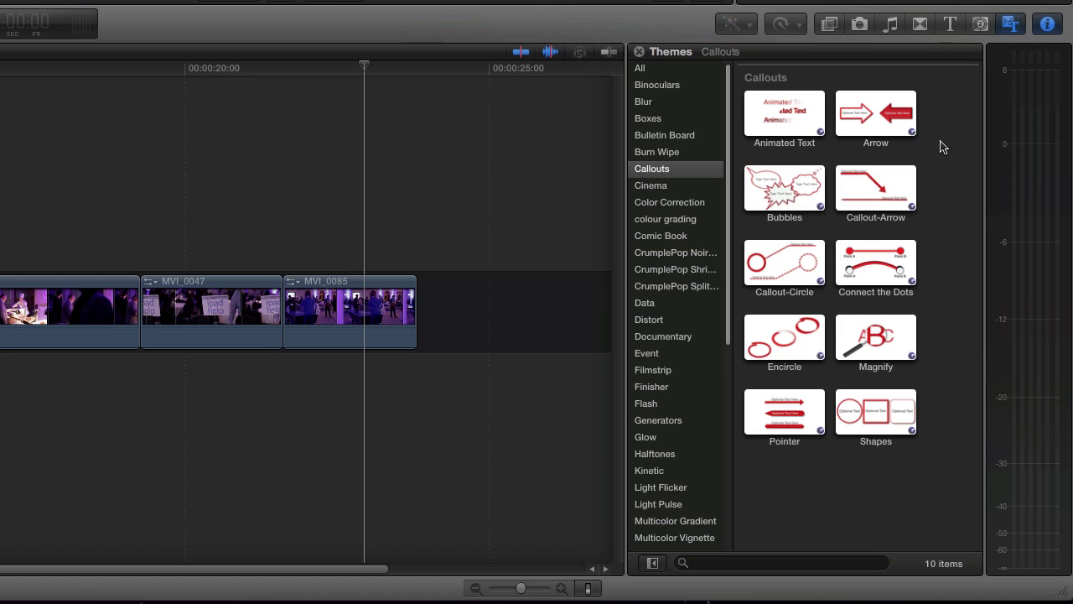
Place the Animated Text title above the early clips and shorten its clip
{"action": "left_click_drag", "start_coordinate": [779, 90], "coordinate": [0, 279]}
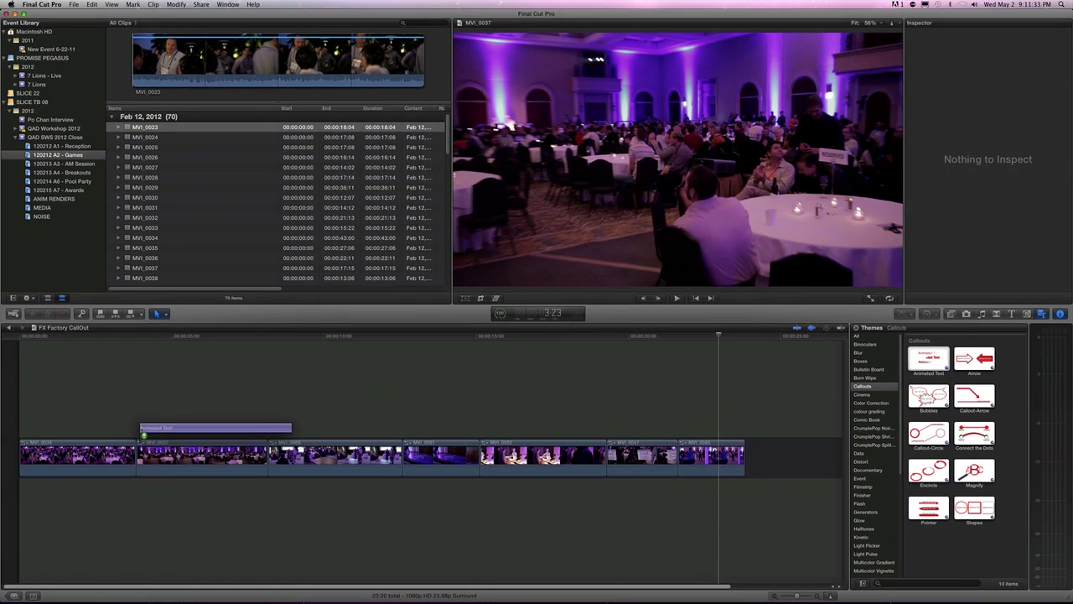
{"action": "left_click_drag", "start_coordinate": [142, 433], "coordinate": [142, 433]}
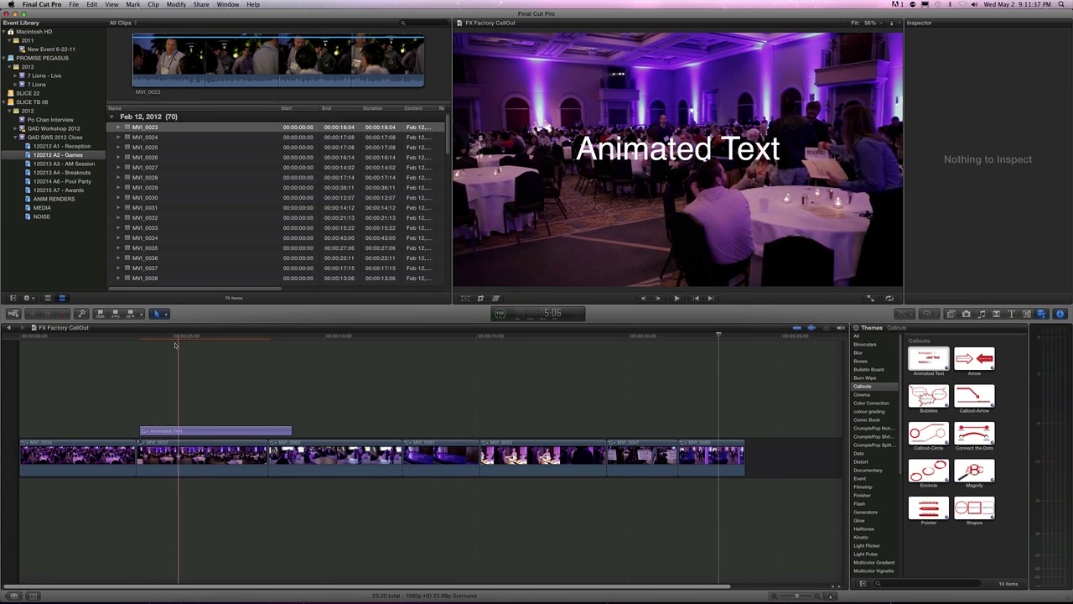
{"action": "key", "text": "space"}
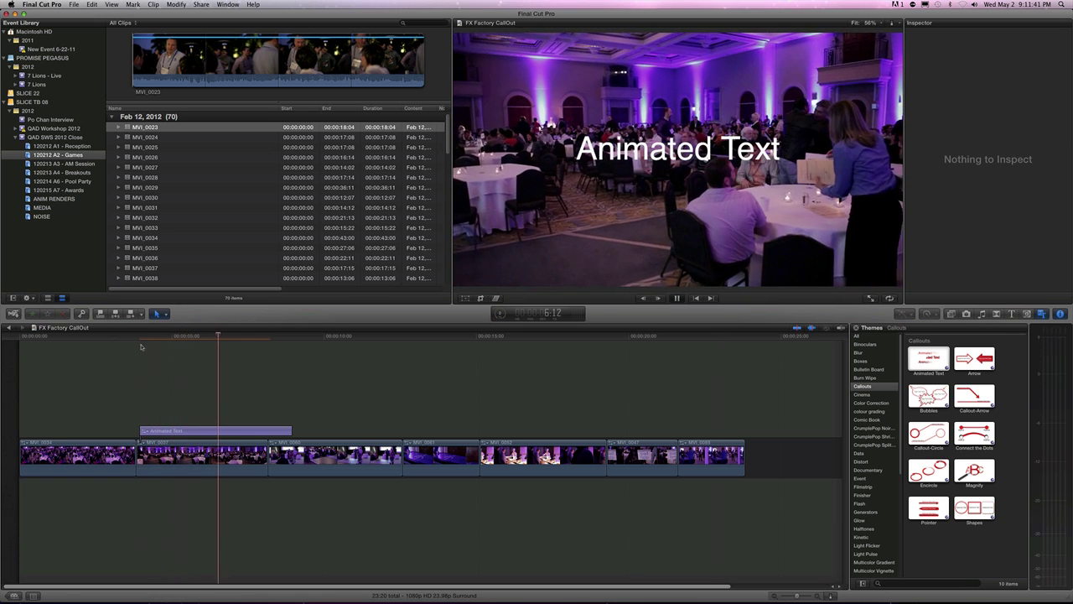
{"action": "key", "text": "space"}
{"action": "left_click_drag", "start_coordinate": [291, 430], "coordinate": [256, 431]}
{"action": "key", "text": "super+4"}
{"action": "key", "text": "space"}
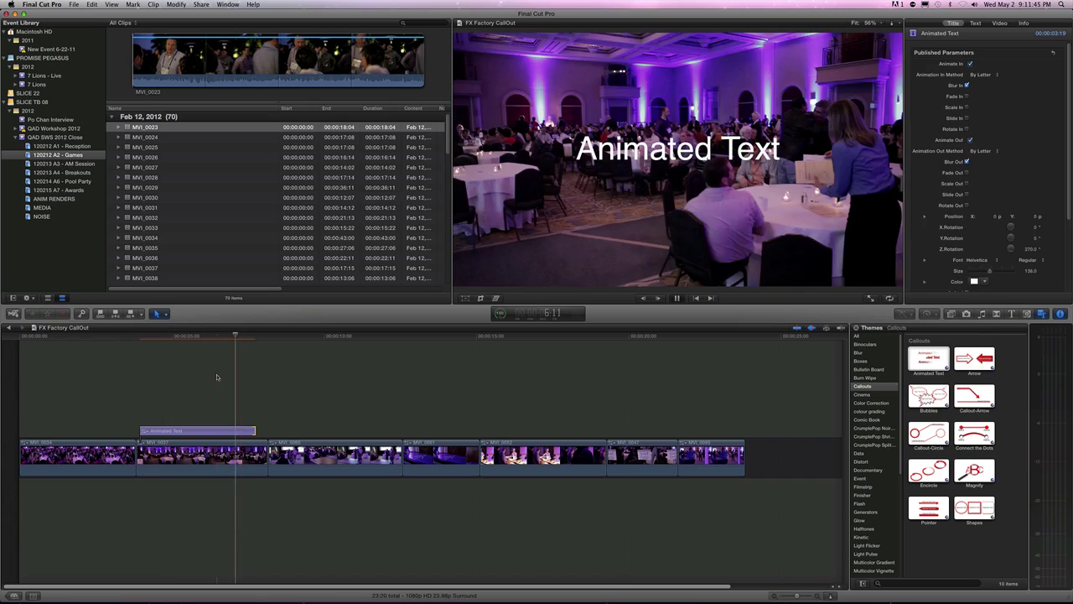
{"action": "left_click", "coordinate": [205, 373]}
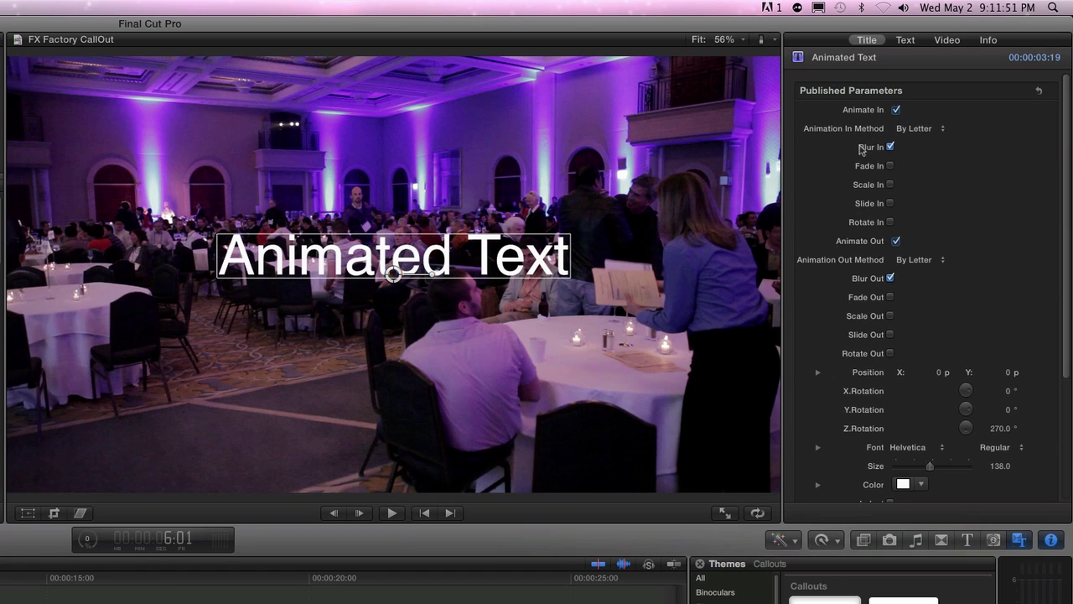
Animate the title with Scale In and Slide Out, Blur In/Out off, and raise it near the top
{"action": "left_click", "coordinate": [890, 184]}
{"action": "left_click", "coordinate": [890, 147]}
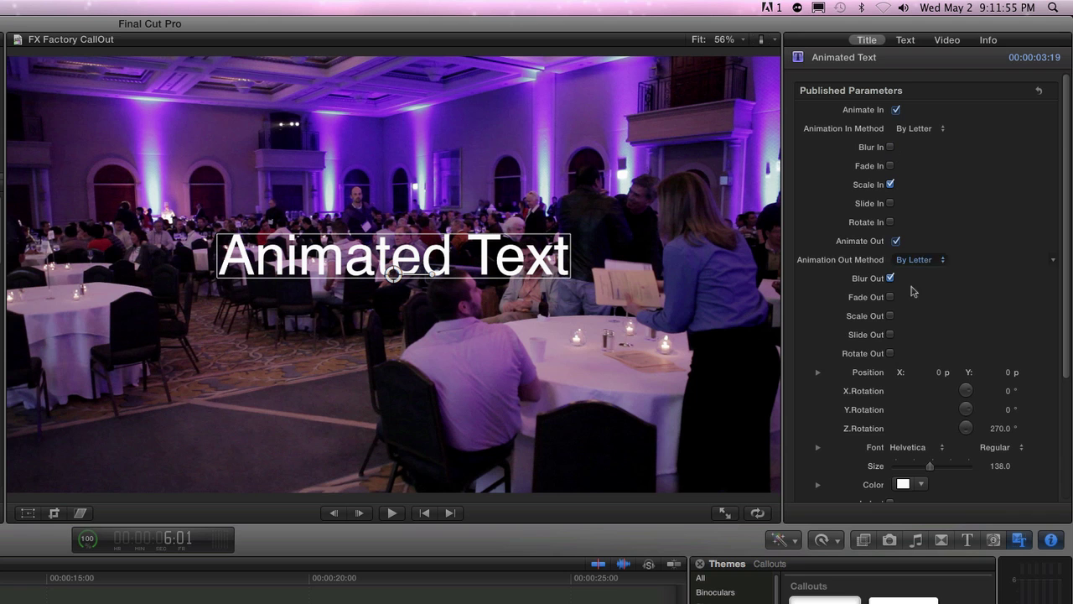
{"action": "left_click", "coordinate": [891, 335]}
{"action": "left_click", "coordinate": [890, 278]}
{"action": "key", "text": "space"}
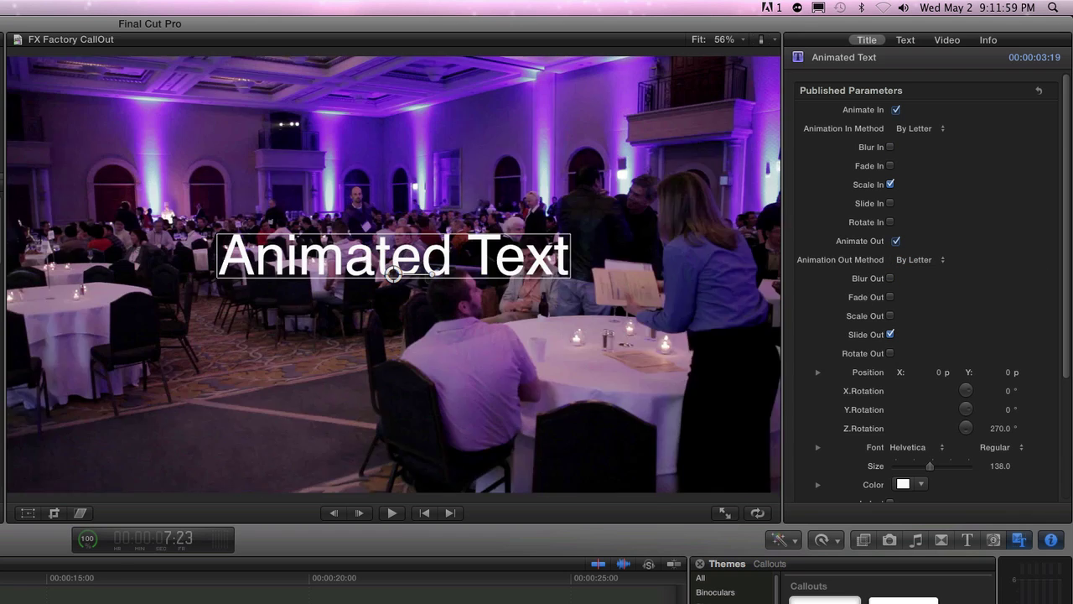
{"action": "key", "text": "space"}
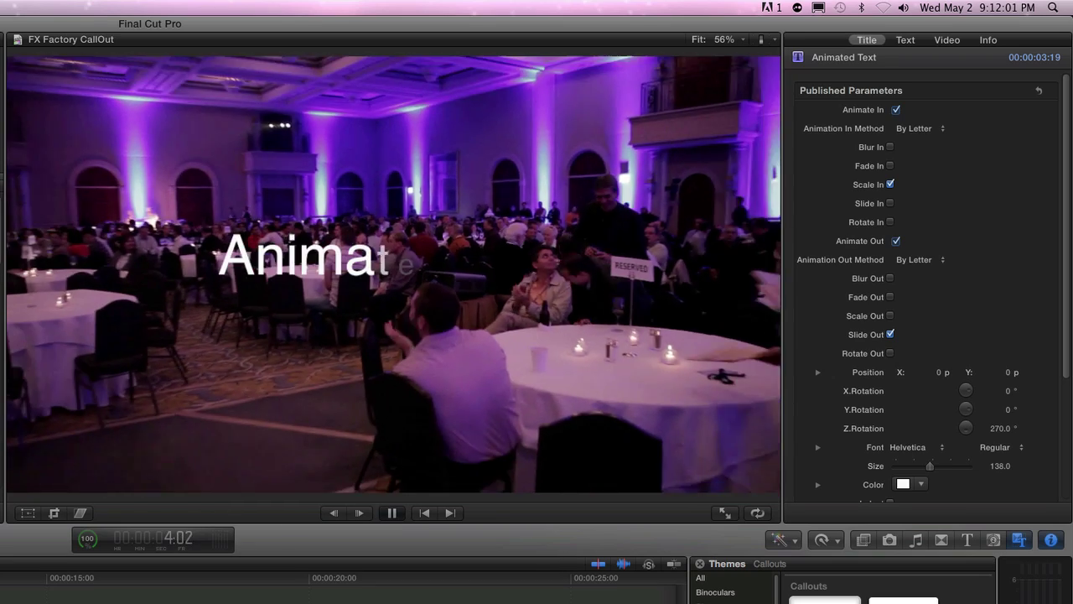
{"action": "key", "text": "space"}
{"action": "key", "text": "Up"}
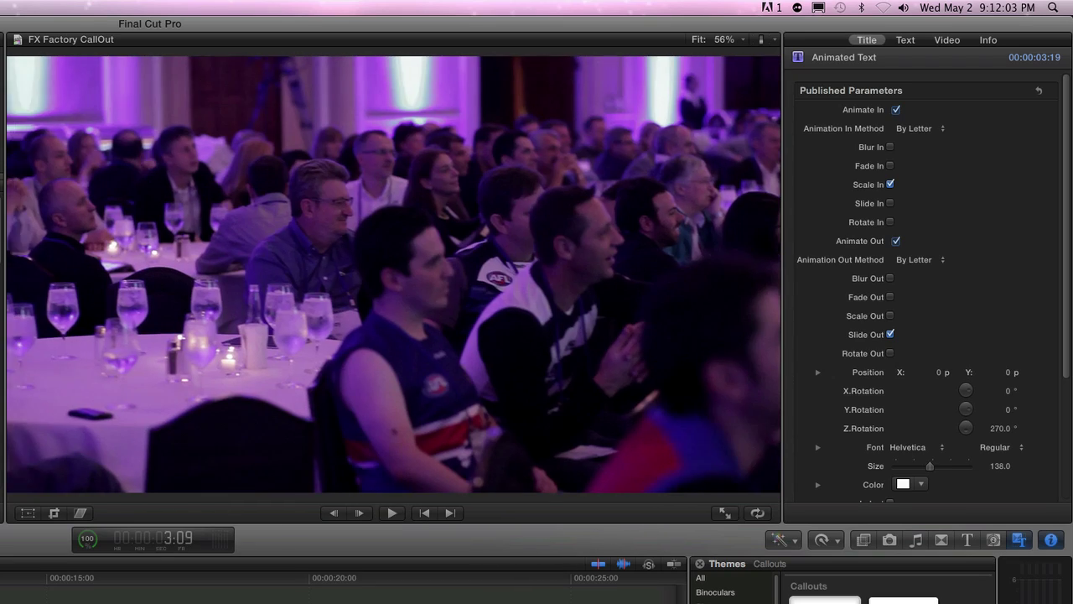
{"action": "key", "text": "space"}
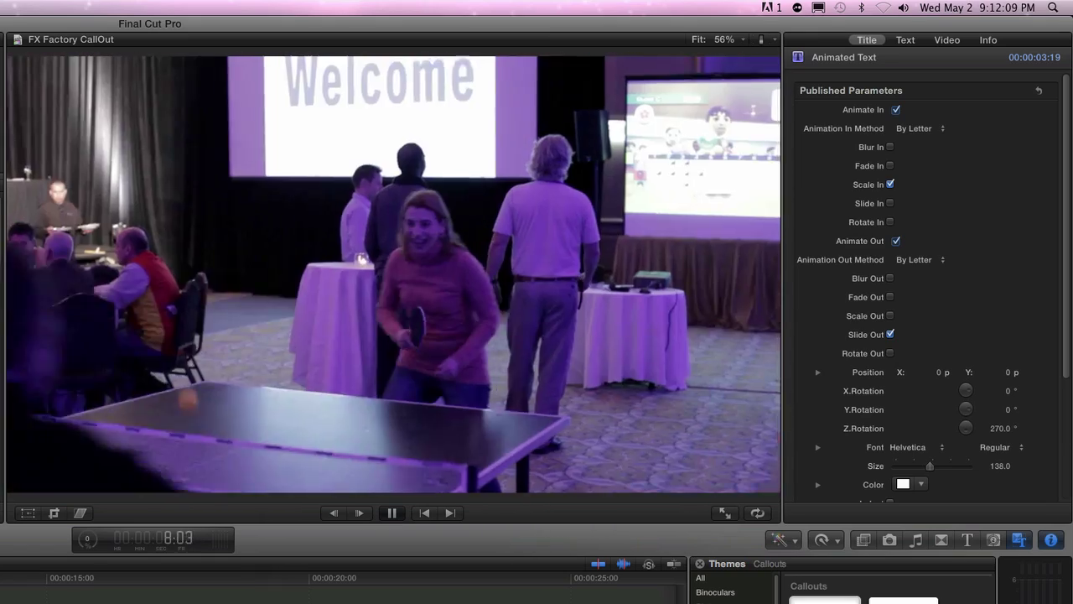
{"action": "key", "text": "space"}
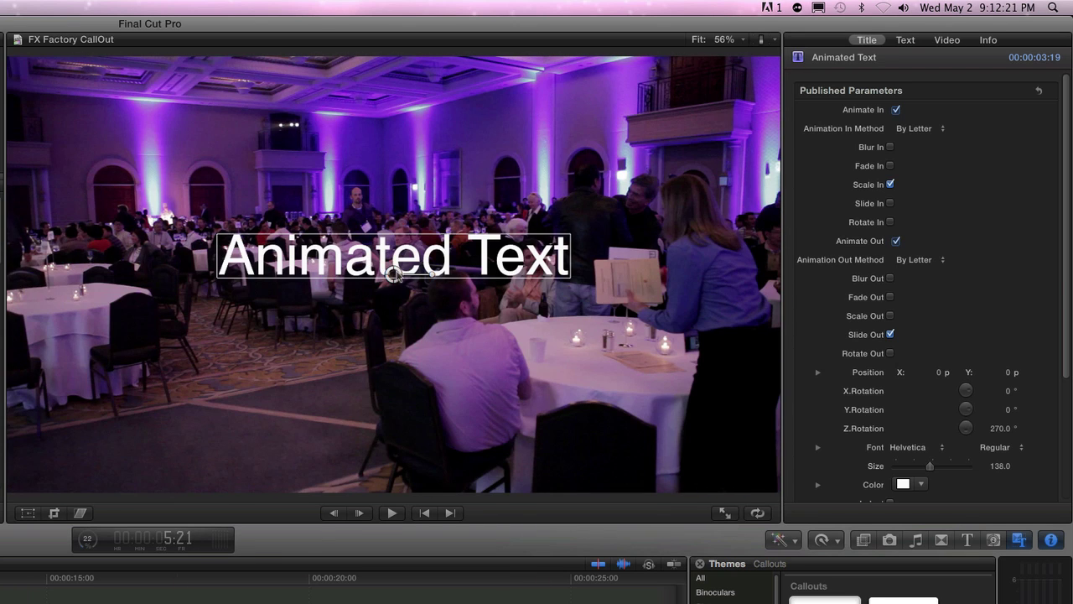
{"action": "left_click_drag", "start_coordinate": [393, 275], "coordinate": [386, 120]}
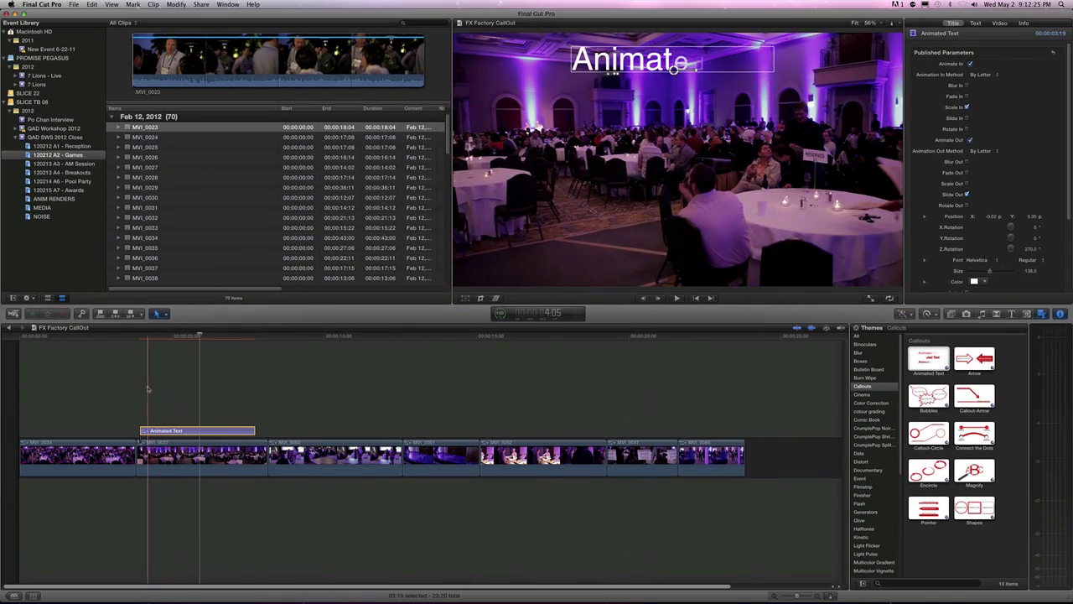
Keyframe the title's position at 4:03, then move it near the frame's bottom at 7:12
{"action": "left_click", "coordinate": [146, 388]}
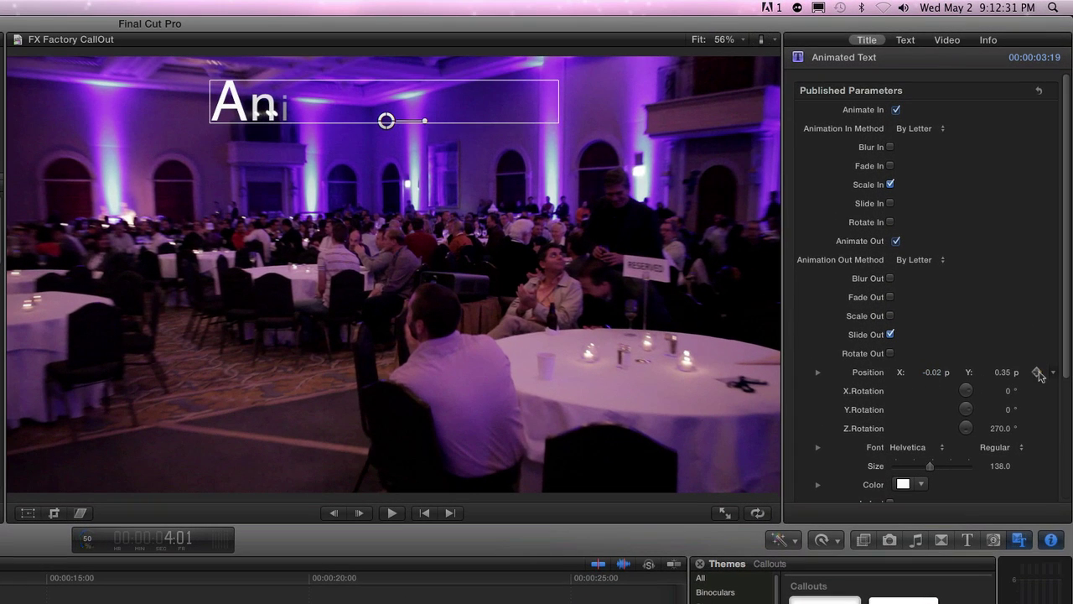
{"action": "left_click", "coordinate": [1037, 372]}
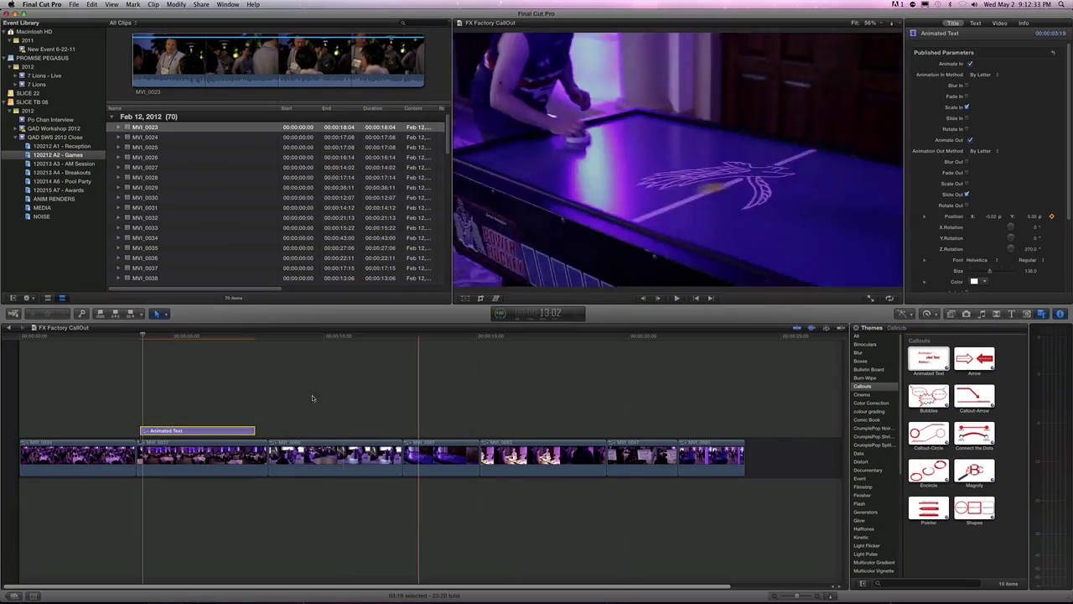
{"action": "left_click", "coordinate": [248, 347]}
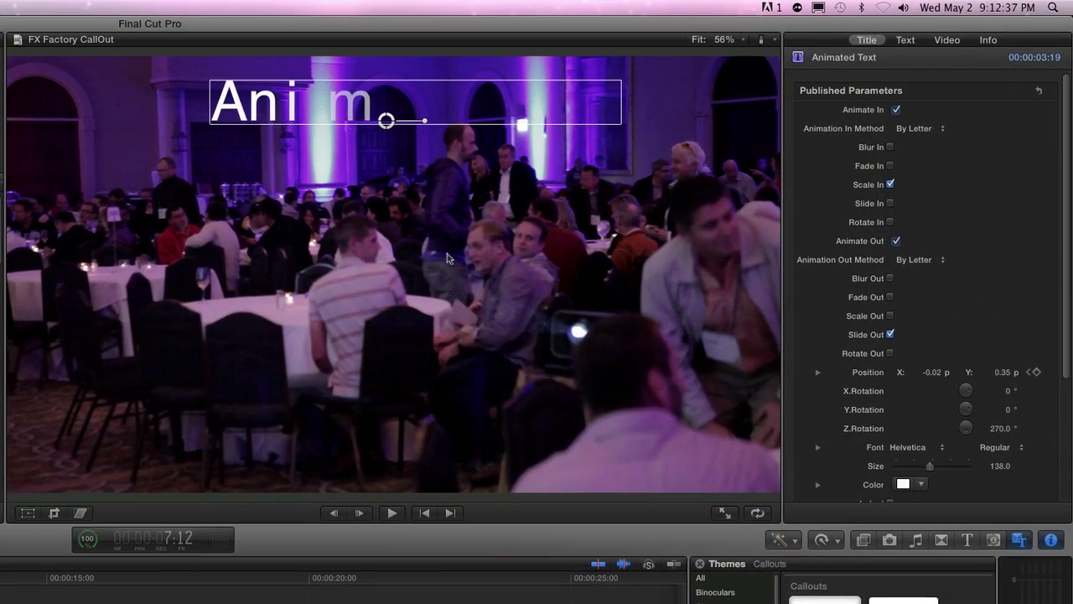
{"action": "left_click_drag", "start_coordinate": [388, 122], "coordinate": [403, 438]}
{"action": "key", "text": "space"}
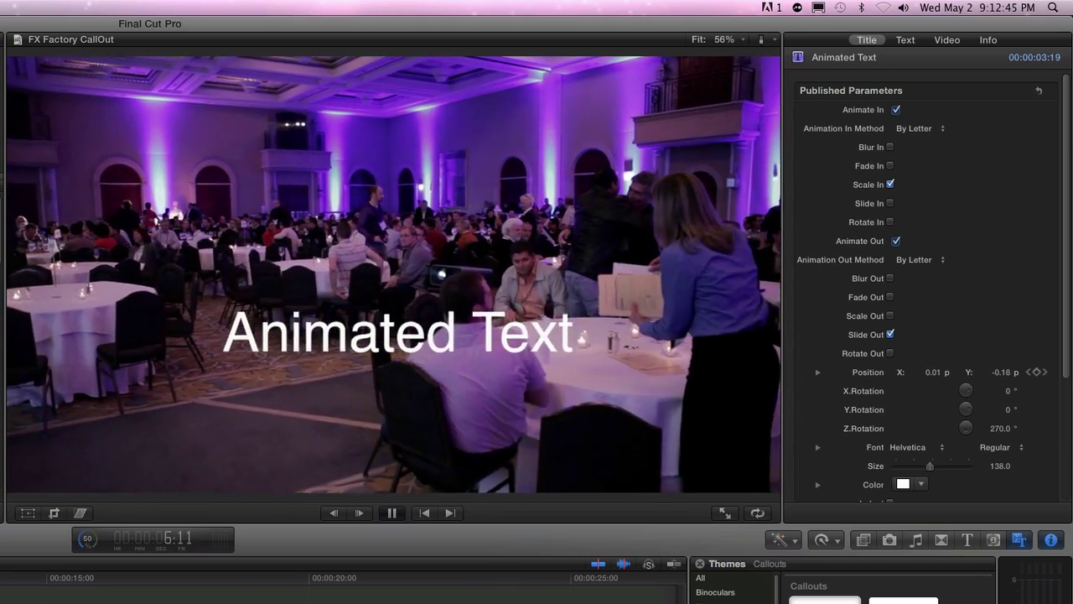
{"action": "key", "text": "space"}
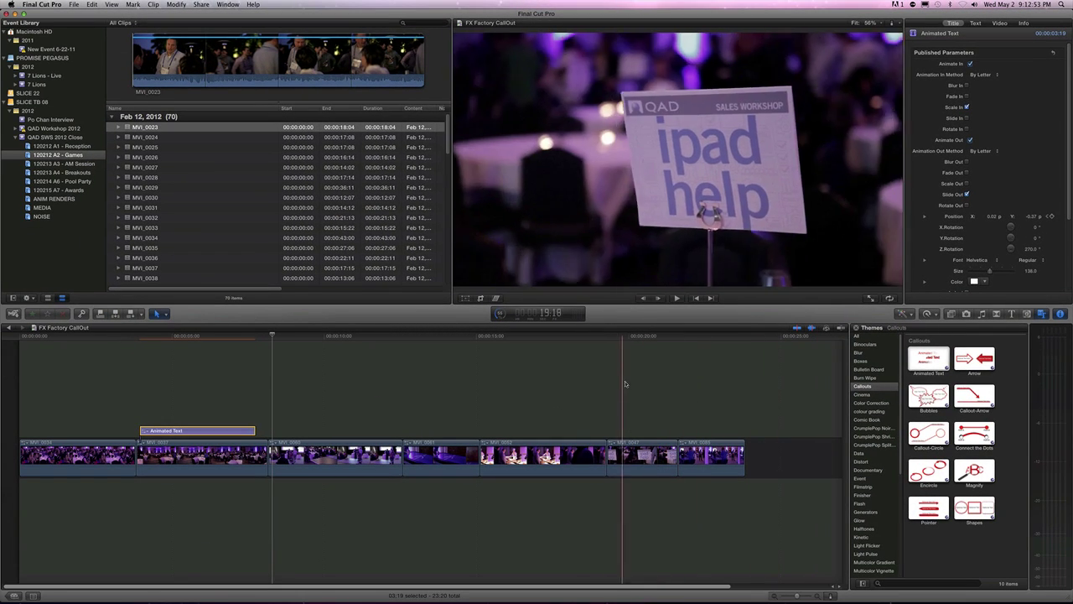
Place the Pointer callout near the 20-second mark and change its text to 'free!!!'
{"action": "left_click", "coordinate": [928, 508]}
{"action": "left_click_drag", "start_coordinate": [928, 508], "coordinate": [615, 426]}
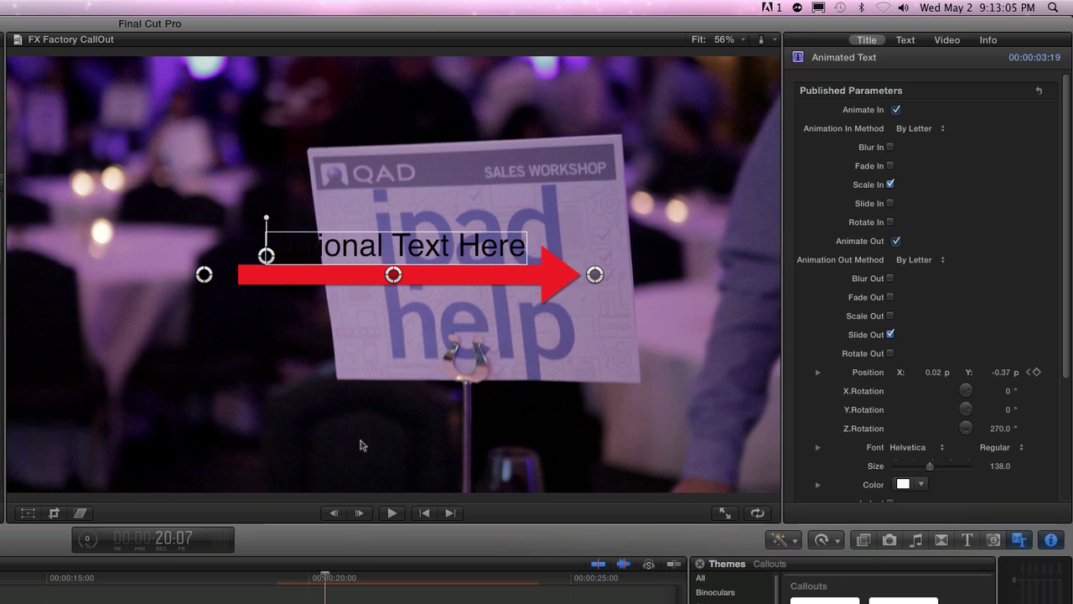
{"action": "left_click", "coordinate": [434, 246]}
{"action": "double_click", "coordinate": [433, 246]}
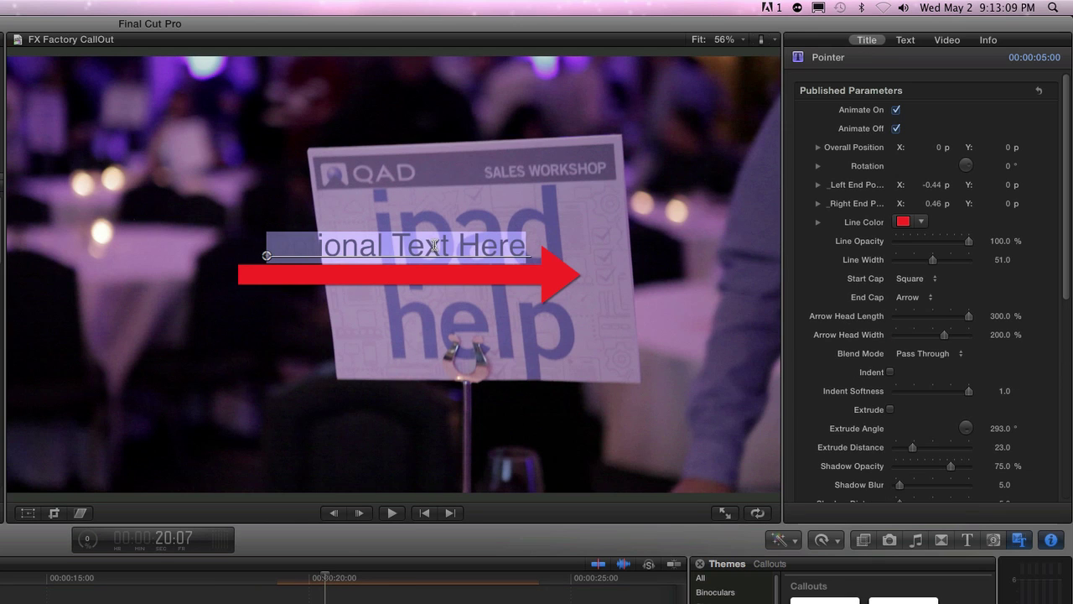
{"action": "type", "text": "free"}
{"action": "type", "text": "!"}
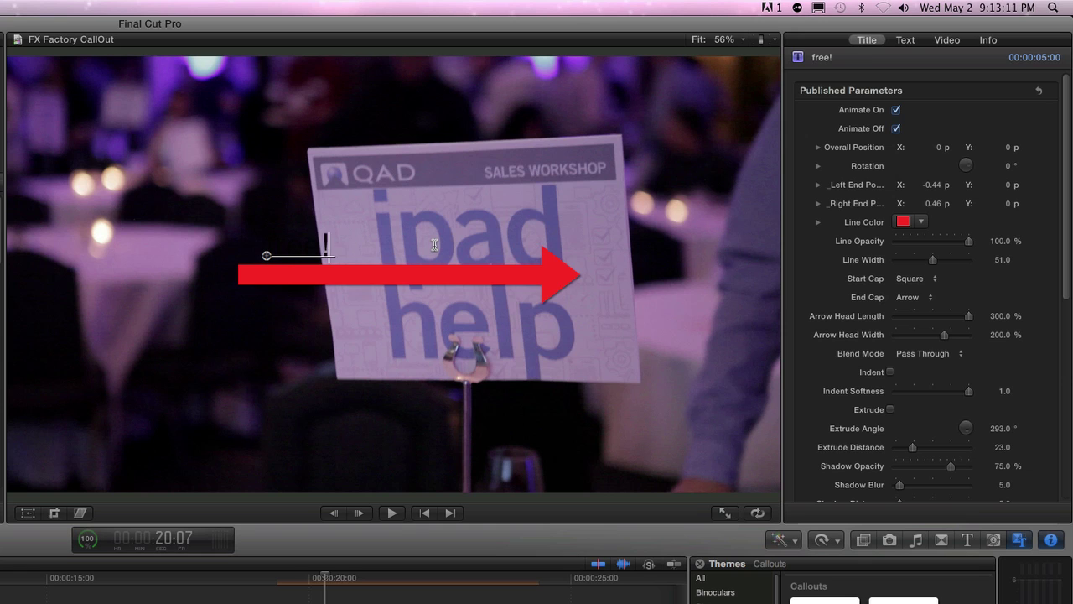
{"action": "type", "text": "!!"}
Make the 'free!!!' callout text white and Bold
{"action": "key", "text": "super+a"}
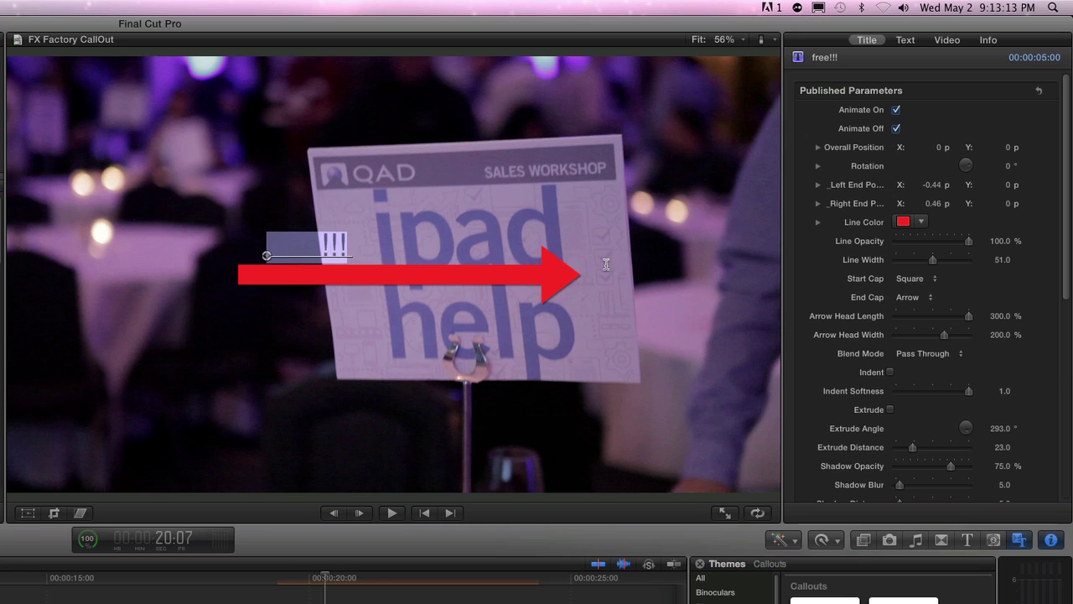
{"action": "scroll", "coordinate": [964, 352], "scroll_direction": "down", "scroll_amount": 10}
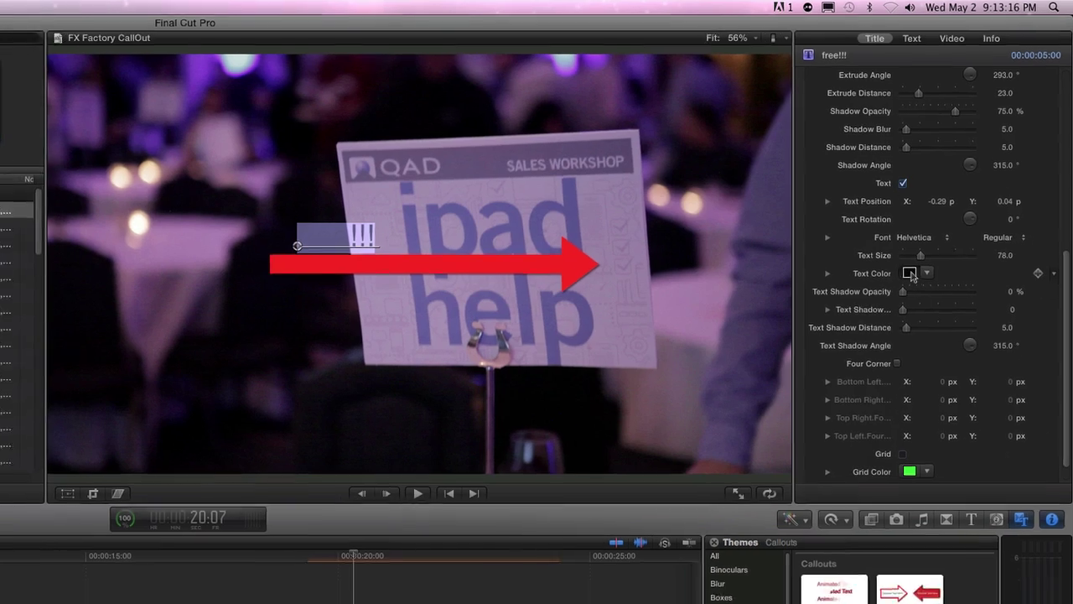
{"action": "left_click", "coordinate": [910, 273]}
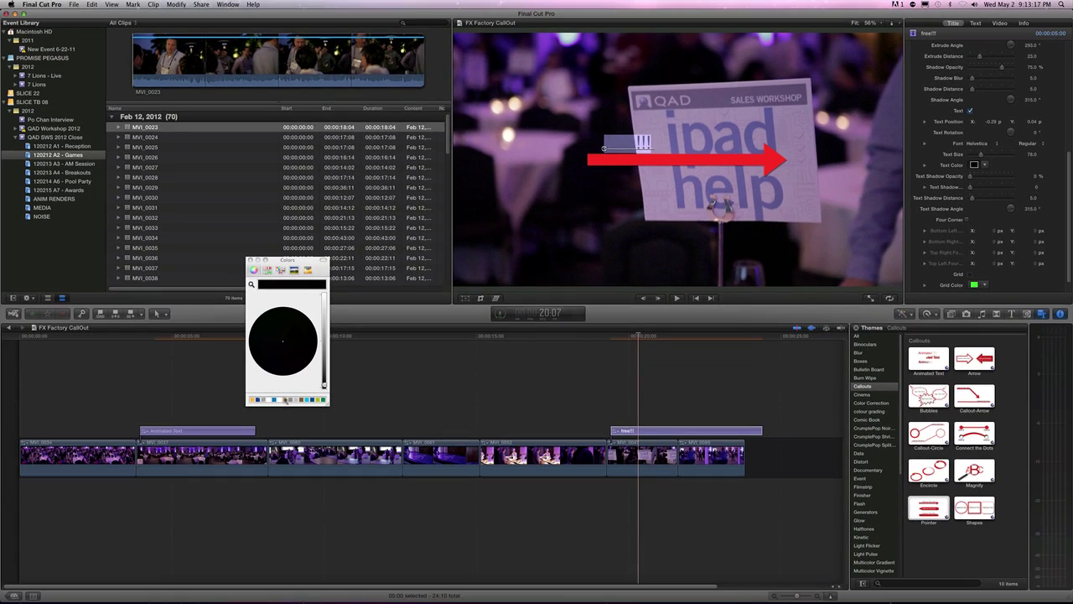
{"action": "left_click", "coordinate": [282, 401]}
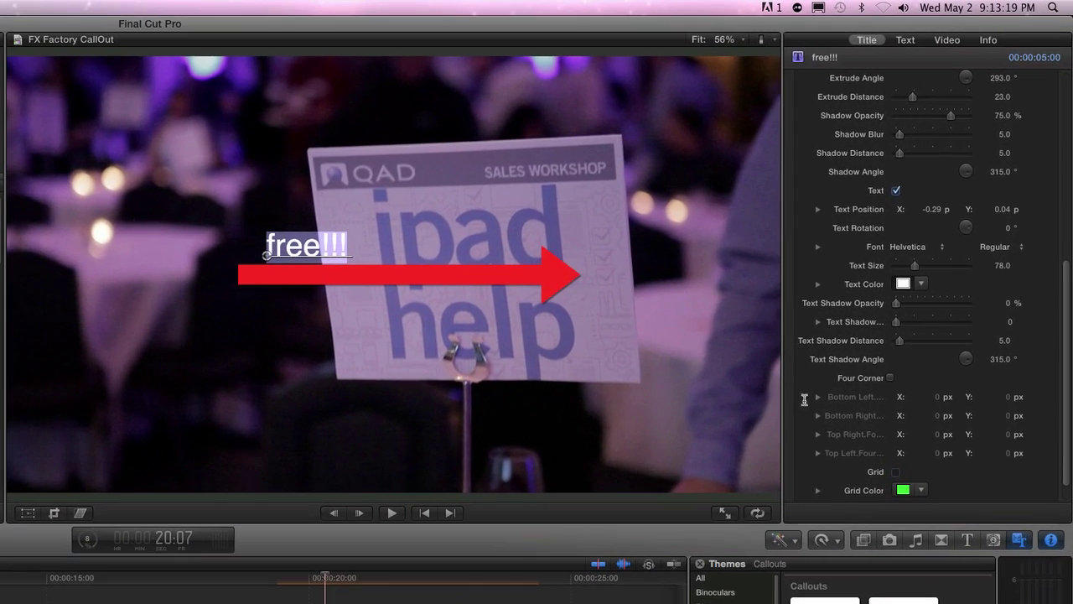
{"action": "left_click", "coordinate": [999, 247]}
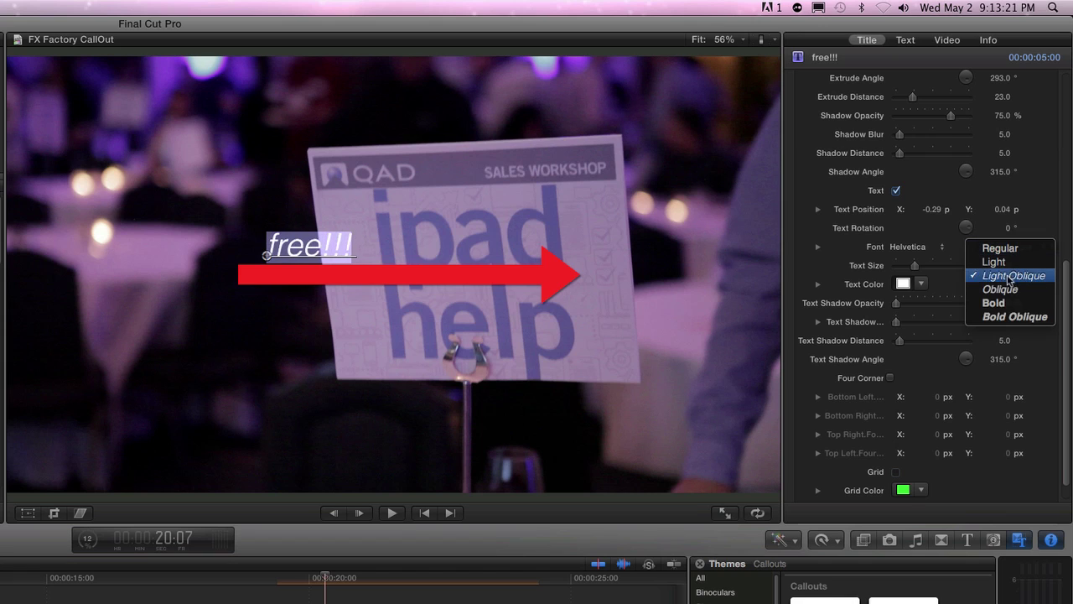
{"action": "left_click", "coordinate": [1006, 304]}
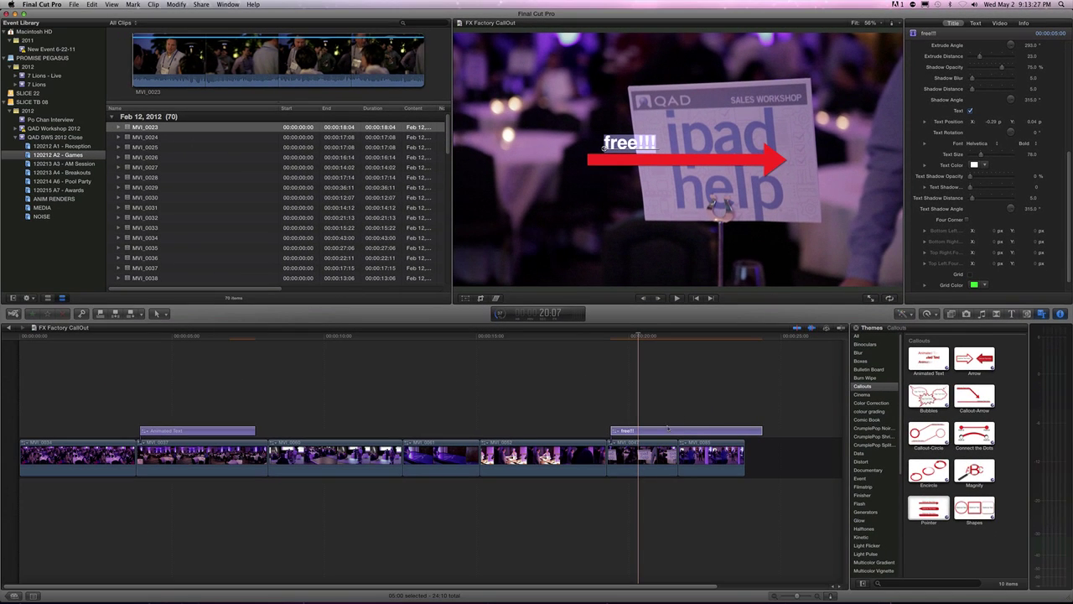
Reposition the red arrow onto the sign at 20:09, shorten its left end, and move 'free!!!' onto it
{"action": "left_click", "coordinate": [671, 431]}
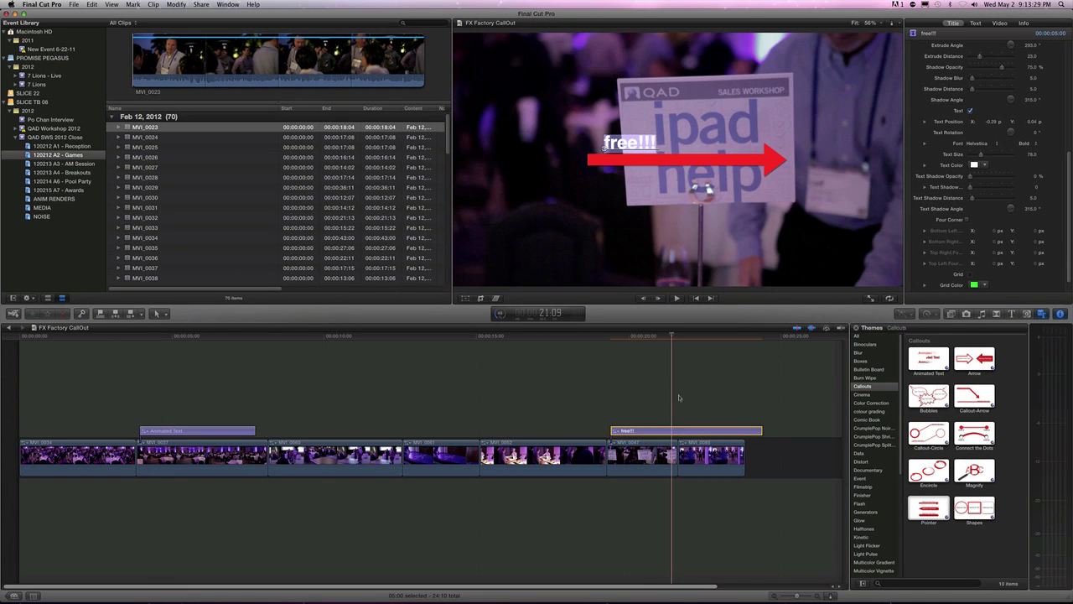
{"action": "left_click", "coordinate": [682, 397]}
{"action": "left_click", "coordinate": [679, 167]}
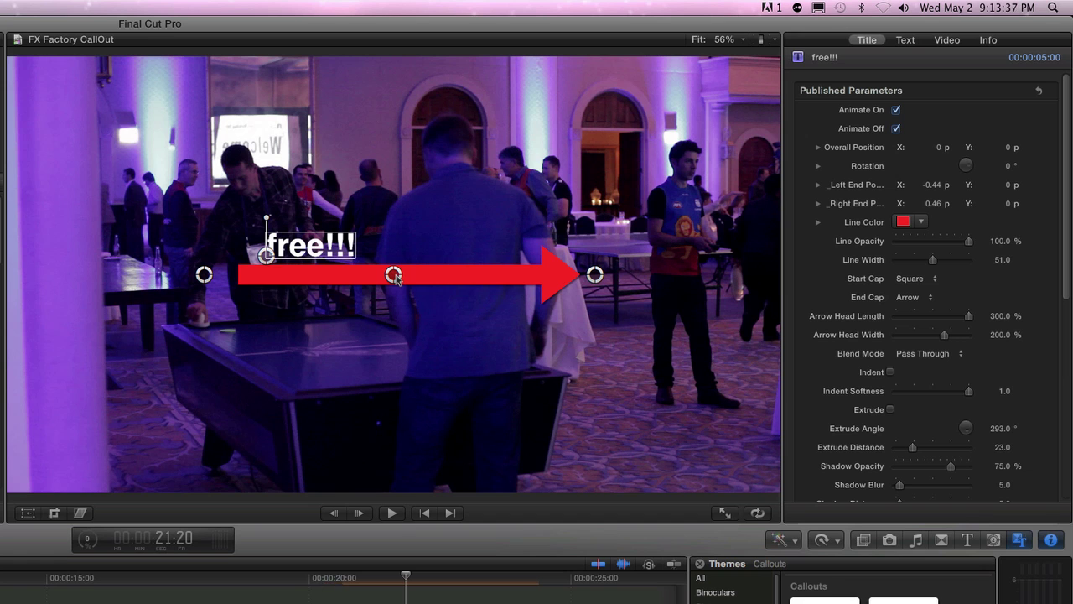
{"action": "left_click_drag", "start_coordinate": [395, 278], "coordinate": [271, 316]}
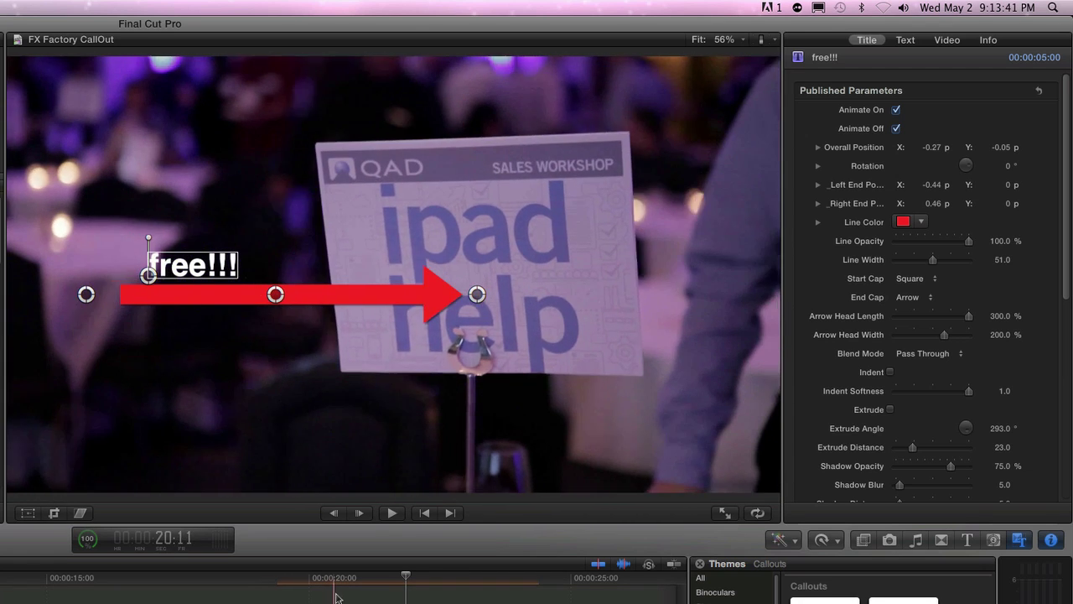
{"action": "left_click", "coordinate": [328, 581]}
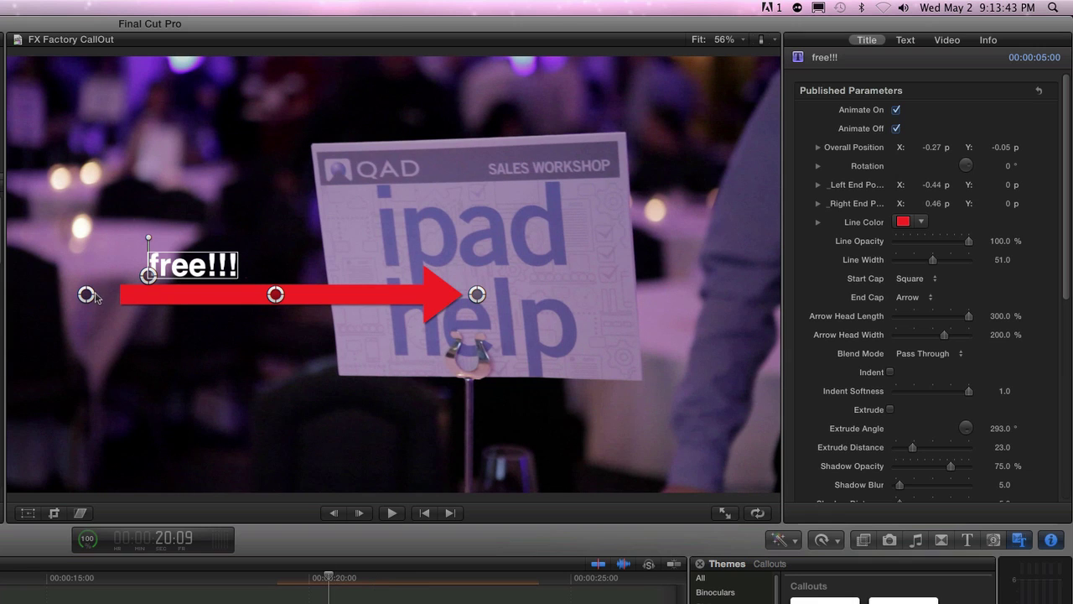
{"action": "left_click_drag", "start_coordinate": [91, 293], "coordinate": [137, 290]}
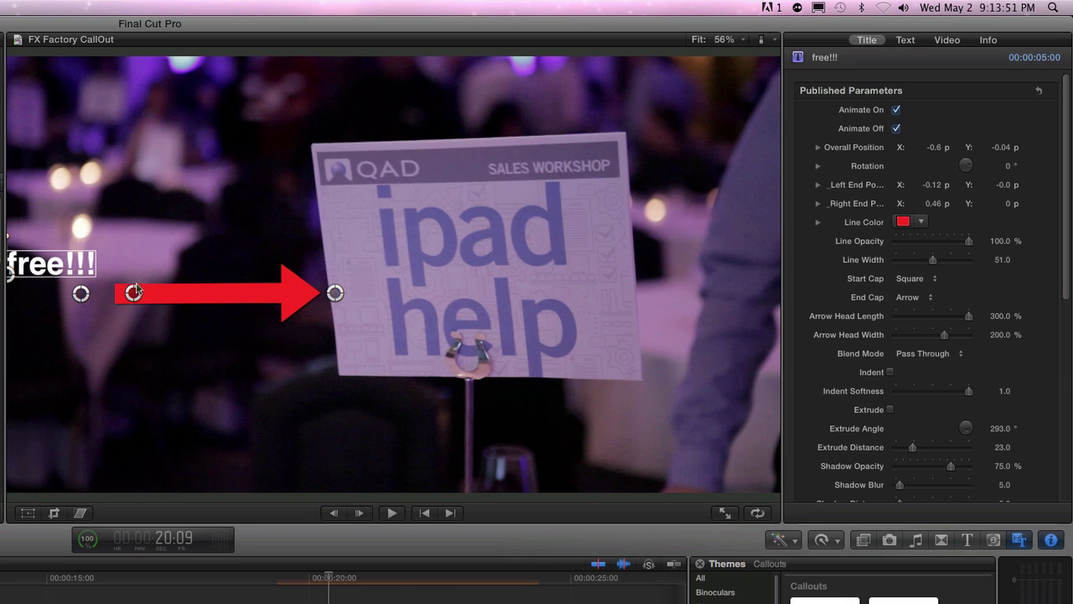
{"action": "left_click_drag", "start_coordinate": [11, 277], "coordinate": [163, 275]}
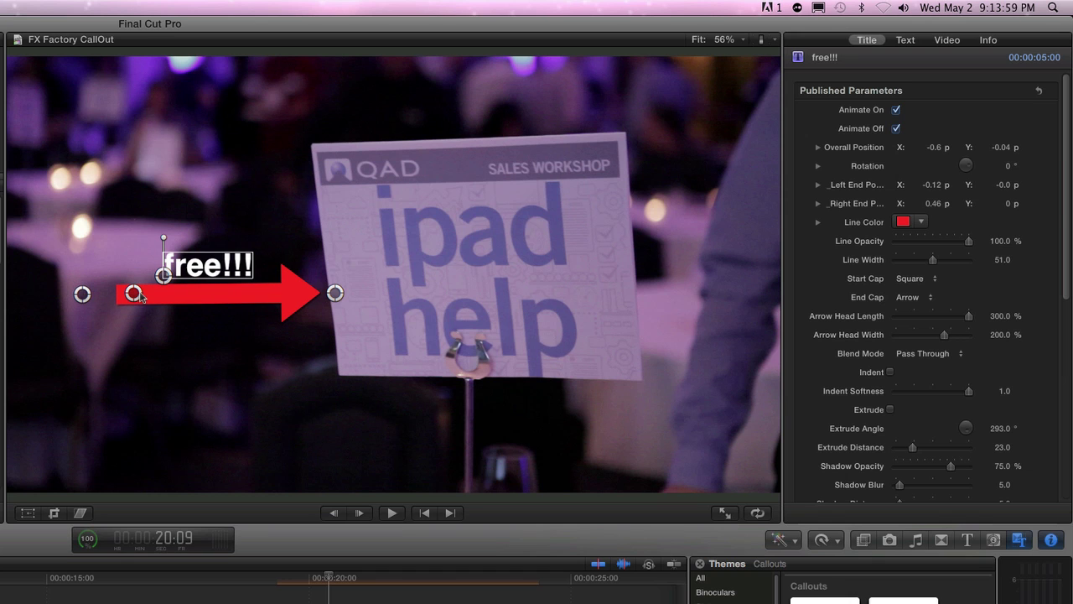
{"action": "left_click_drag", "start_coordinate": [136, 295], "coordinate": [148, 287]}
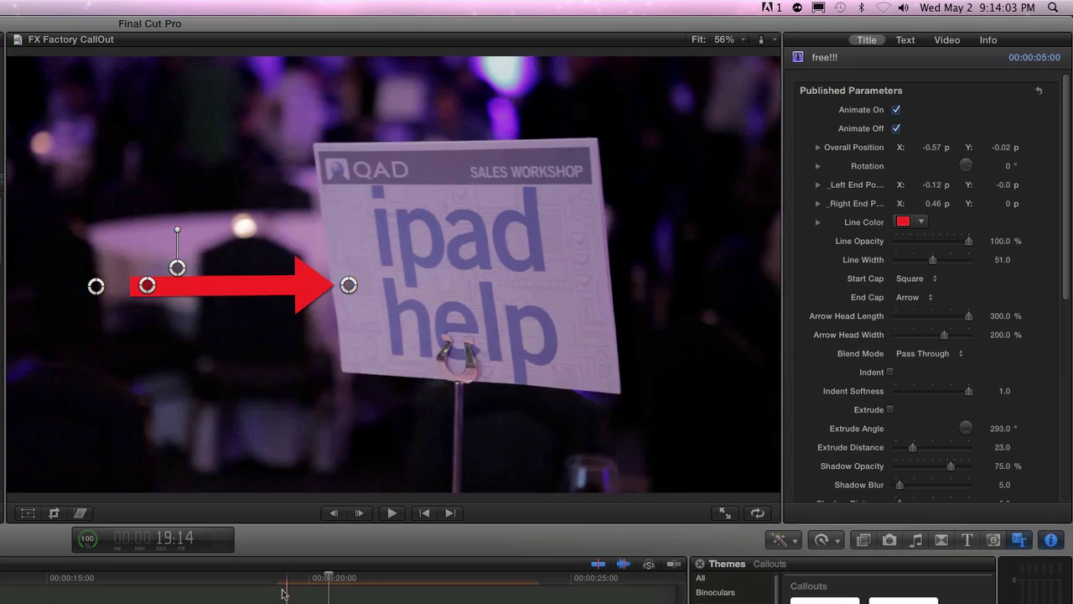
{"action": "left_click", "coordinate": [270, 579]}
{"action": "key", "text": "space"}
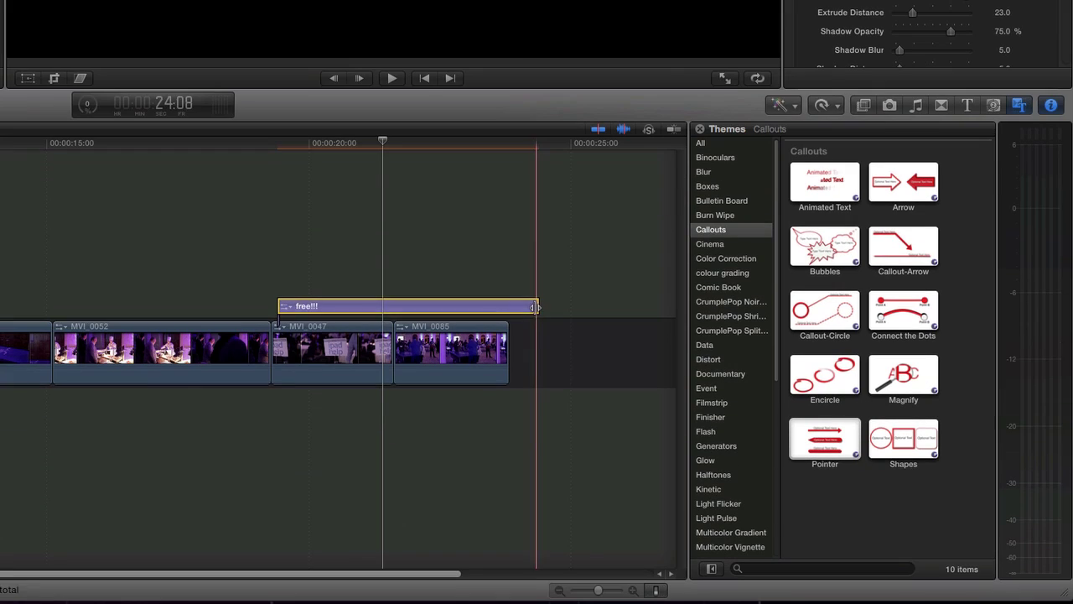
Trim the end of the free!!! title clip and turn off its Animate Off
{"action": "left_click_drag", "start_coordinate": [536, 307], "coordinate": [390, 307]}
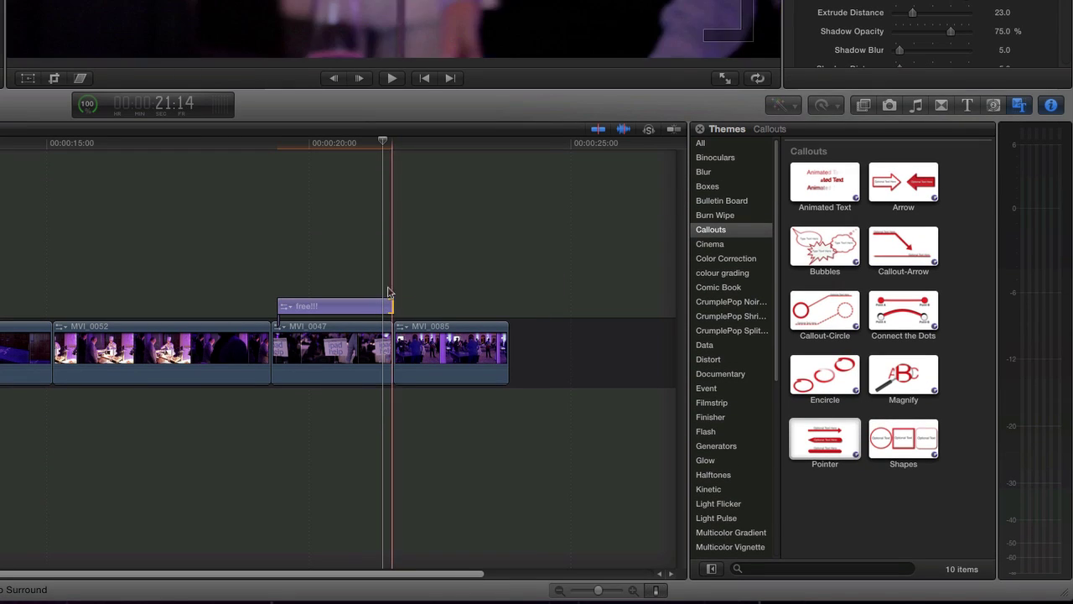
{"action": "left_click", "coordinate": [381, 306]}
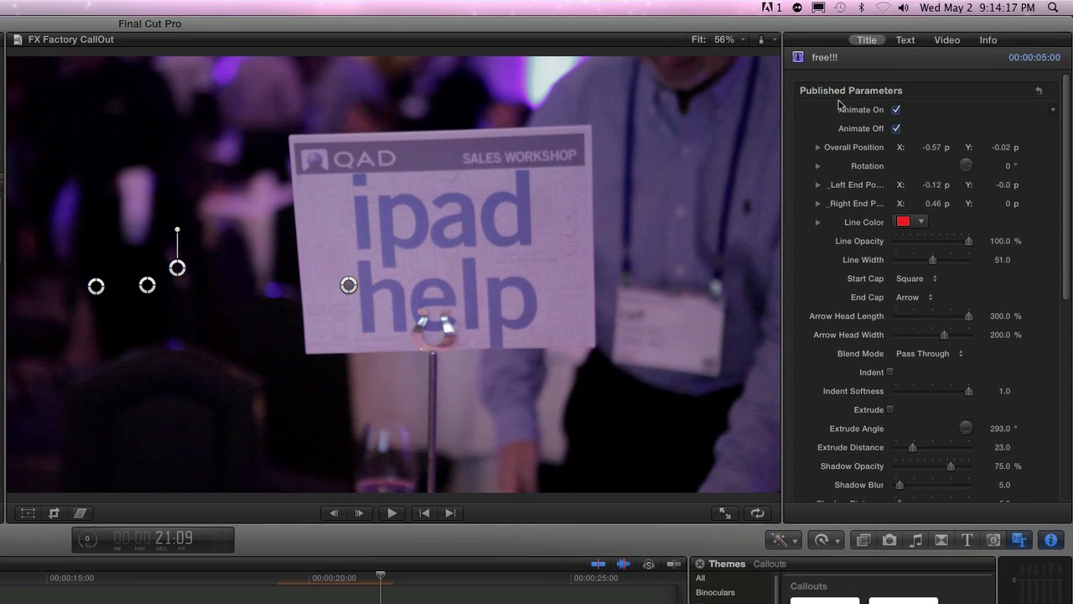
{"action": "left_click", "coordinate": [896, 110]}
{"action": "left_click", "coordinate": [896, 128]}
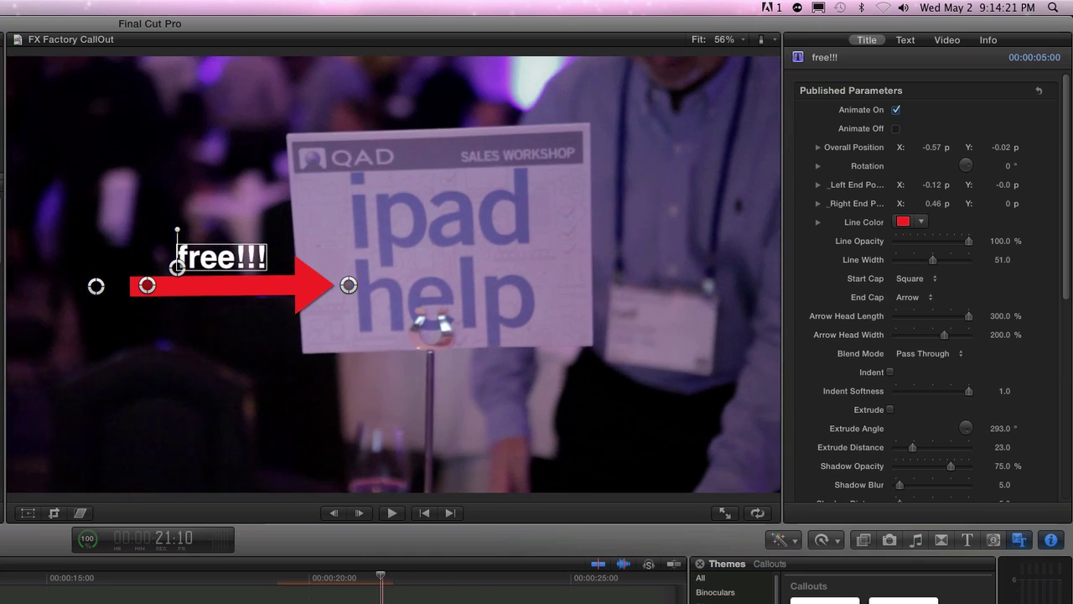
{"action": "key", "text": "j"}
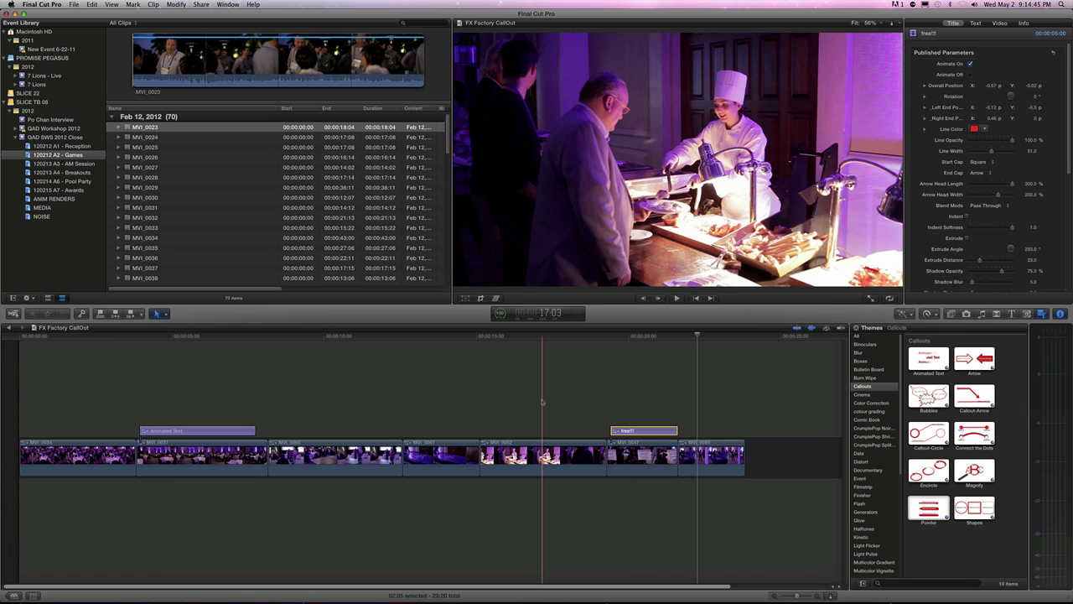
Add a freeze-frame Hold to the middle of MVI_0052 with Modify > Retime > Hold
{"action": "left_click", "coordinate": [542, 457]}
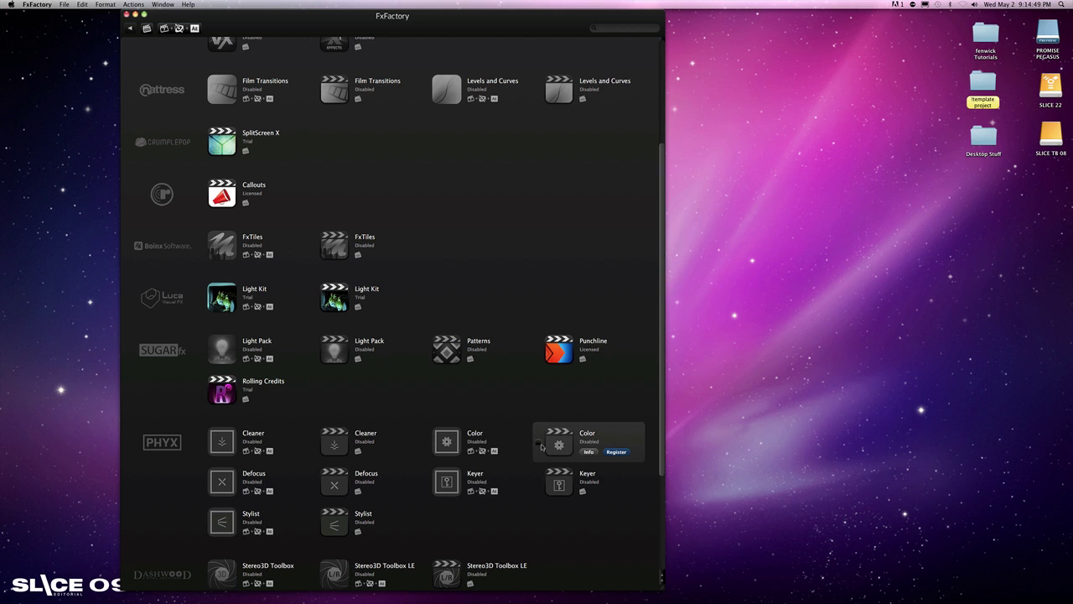
{"action": "key", "text": "super+Tab"}
{"action": "key", "text": "super+Tab"}
{"action": "key", "text": "super+Tab"}
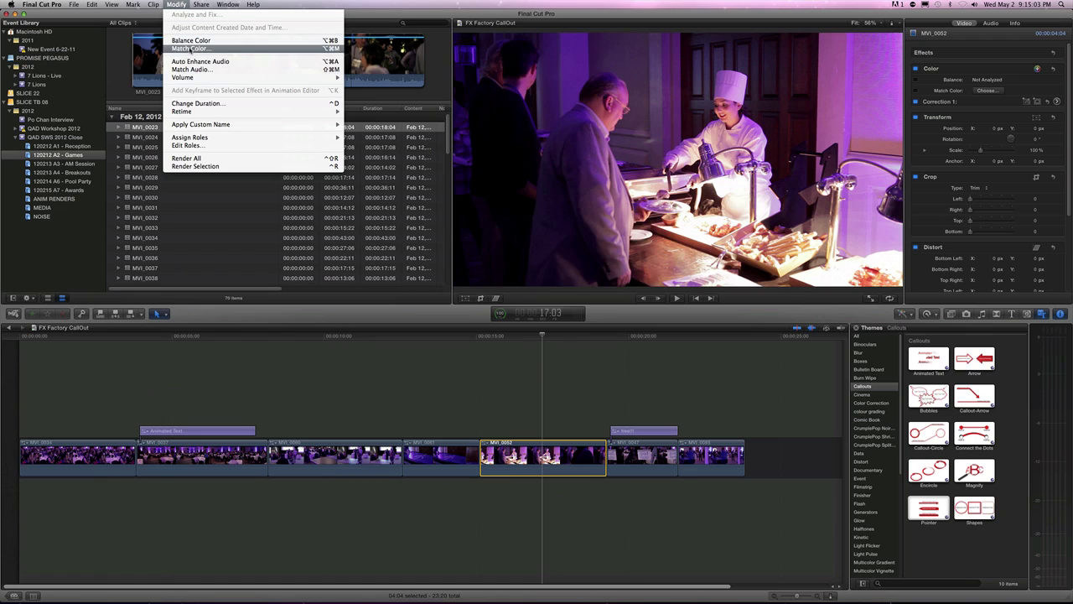
{"action": "mouse_move", "coordinate": [194, 110]}
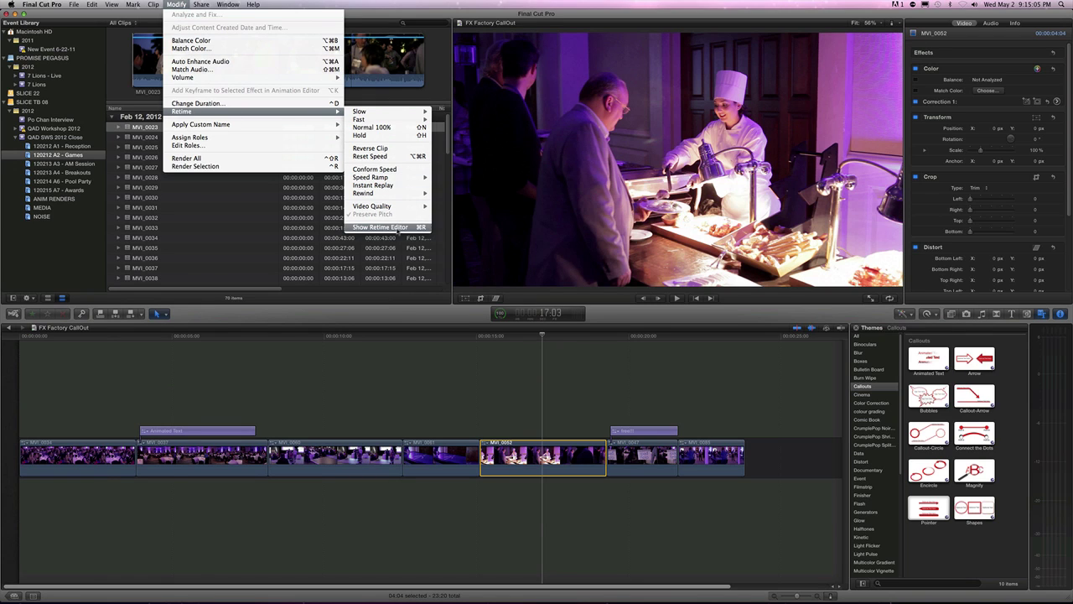
{"action": "mouse_move", "coordinate": [377, 179]}
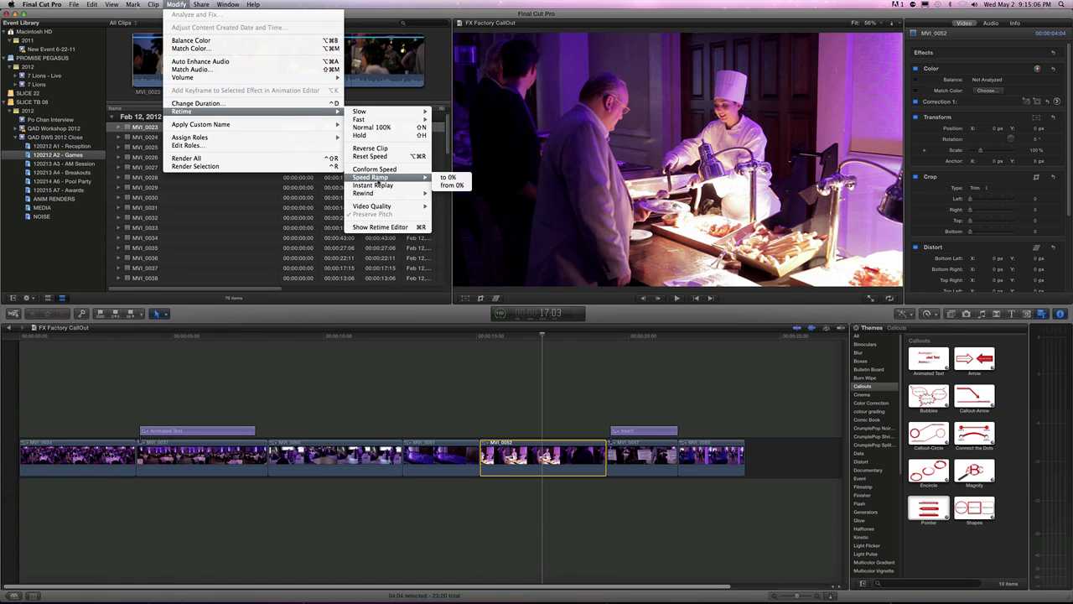
{"action": "left_click", "coordinate": [387, 140]}
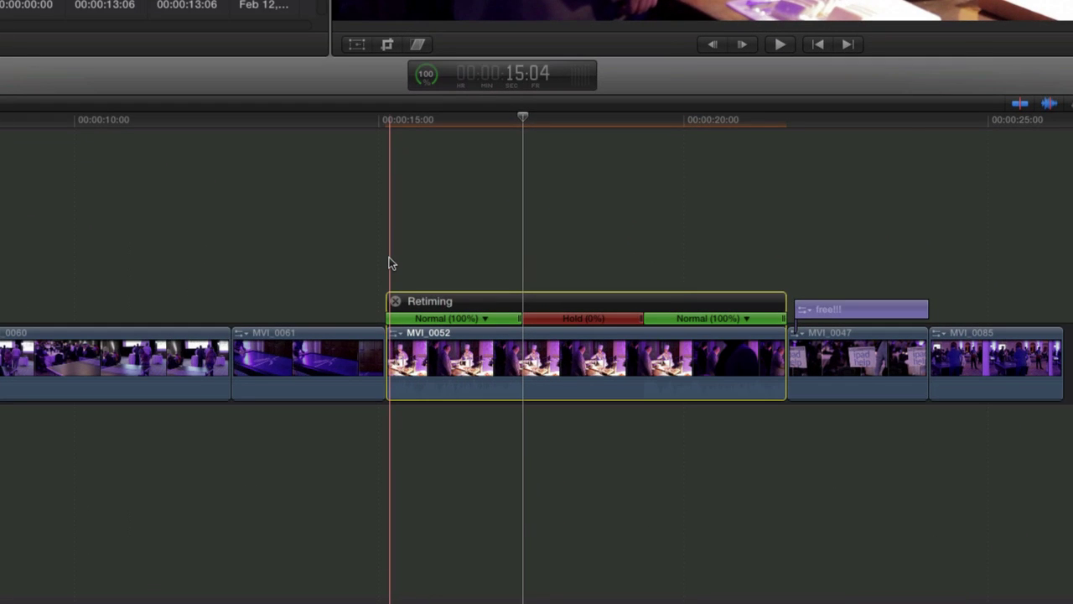
{"action": "key", "text": "space"}
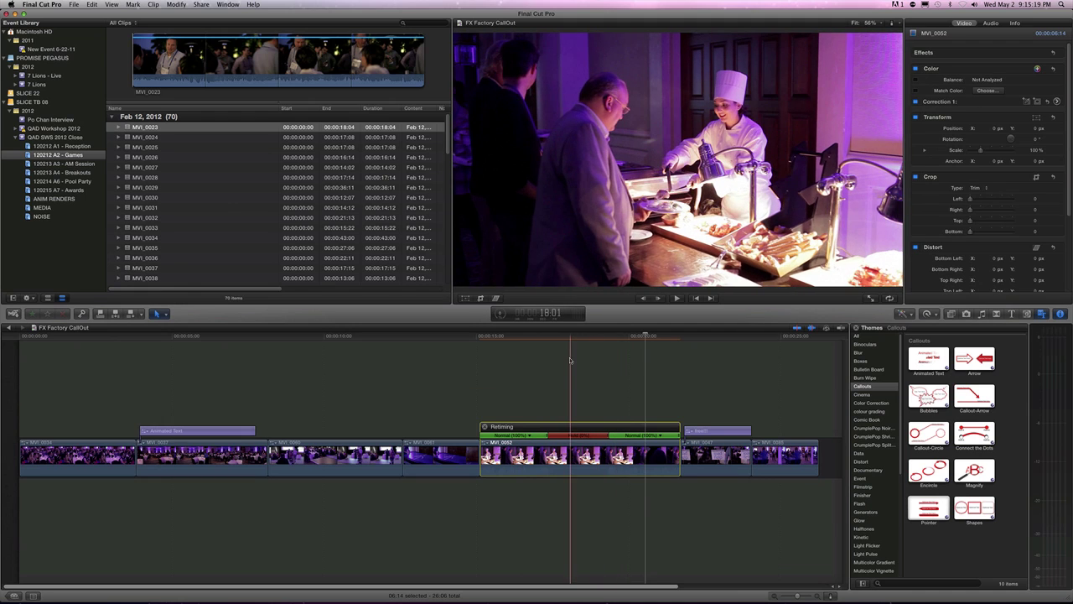
Place a Callout-Circle title above MVI_0052's hold and lengthen the hold section beneath it
{"action": "left_click", "coordinate": [927, 434]}
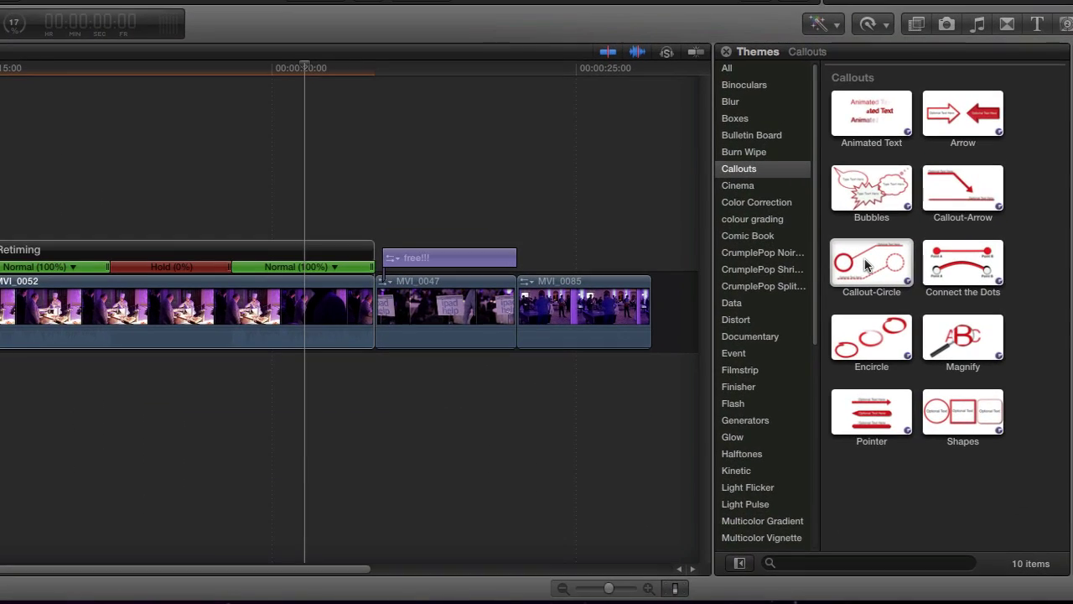
{"action": "left_click", "coordinate": [890, 274]}
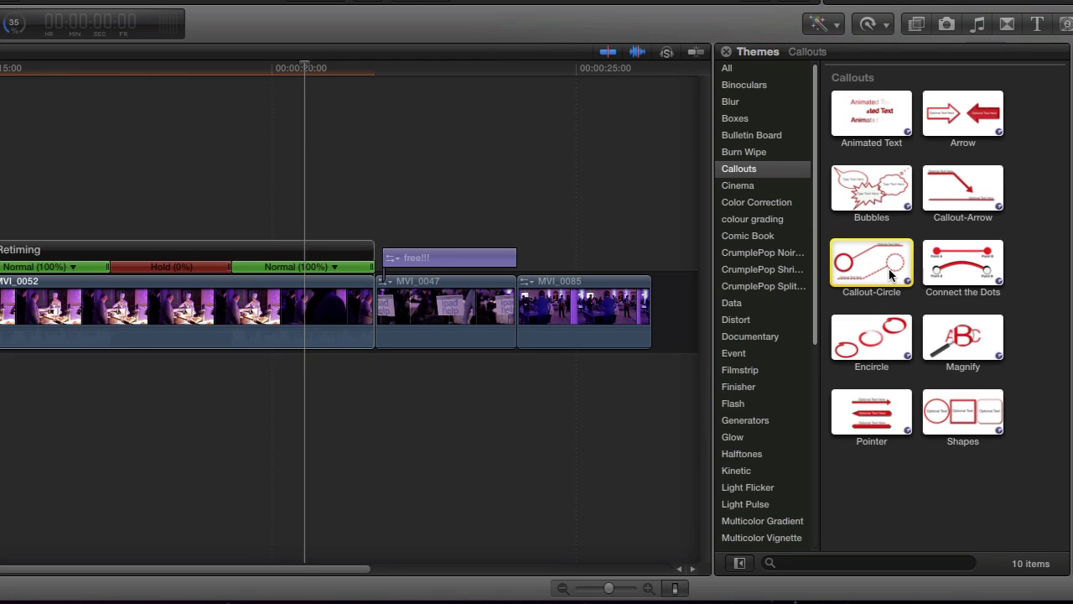
{"action": "left_click_drag", "start_coordinate": [890, 274], "coordinate": [114, 220]}
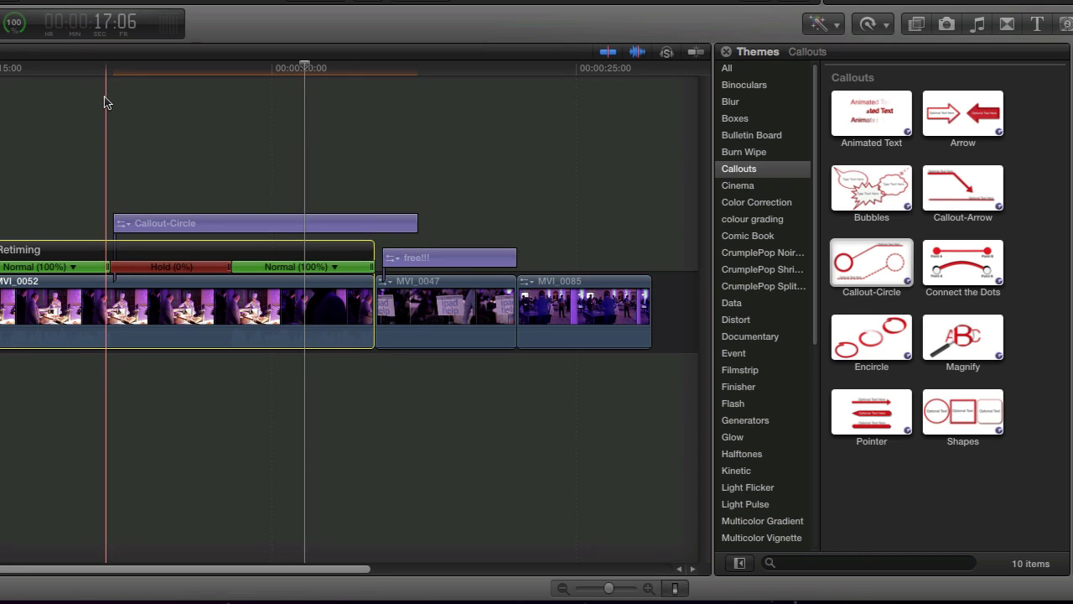
{"action": "key", "text": "space"}
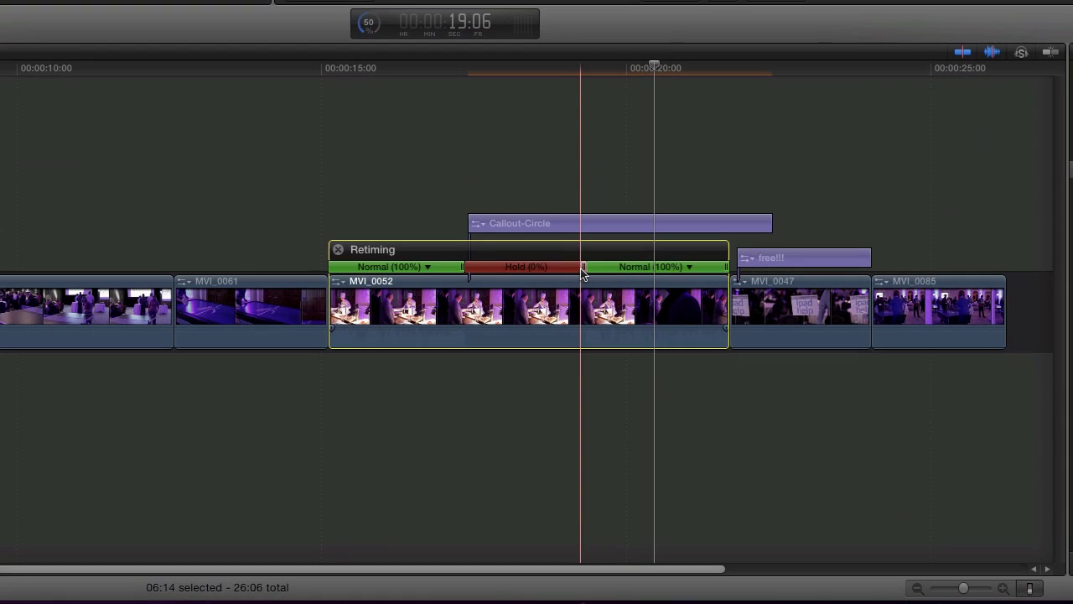
{"action": "left_click_drag", "start_coordinate": [582, 270], "coordinate": [630, 274]}
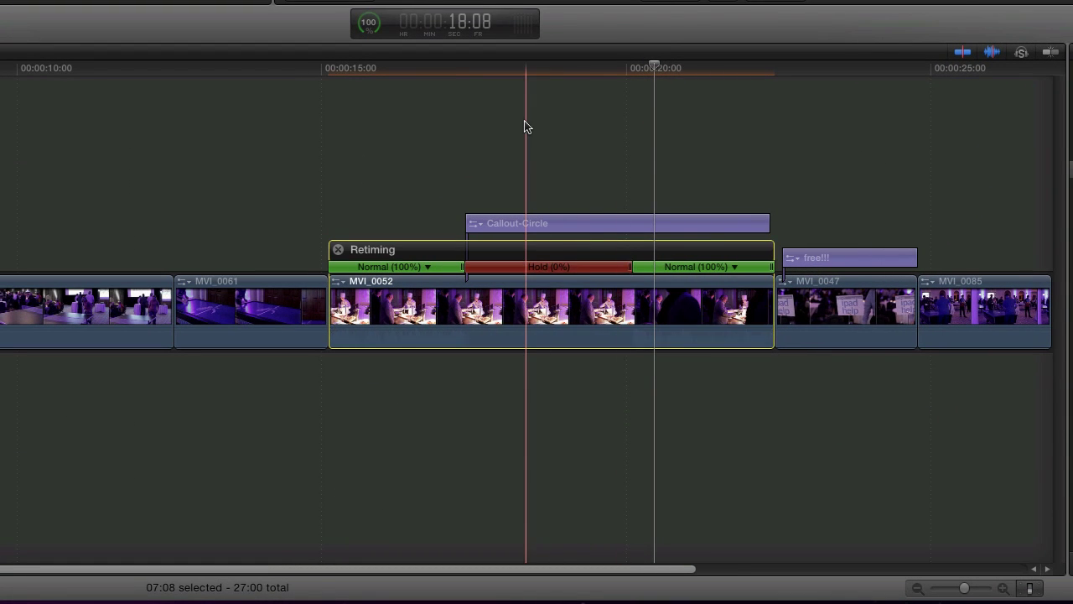
{"action": "left_click", "coordinate": [546, 225]}
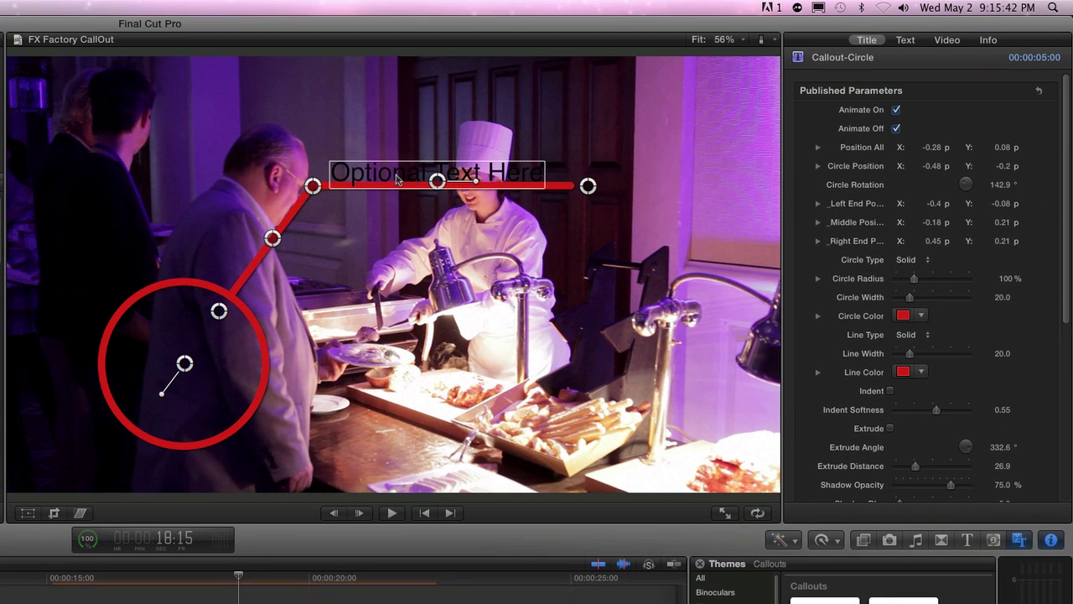
Replace the 'Optional Text Here' placeholder with 'YUMMY DINNER!!' in white Bold
{"action": "double_click", "coordinate": [396, 174]}
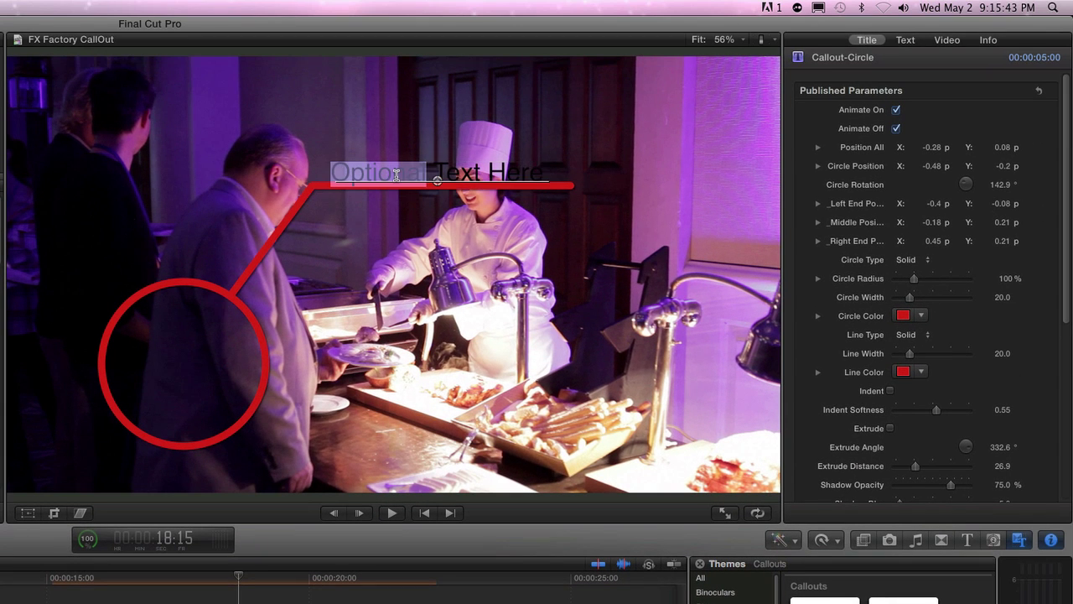
{"action": "left_click", "coordinate": [391, 174]}
{"action": "triple_click", "coordinate": [380, 168]}
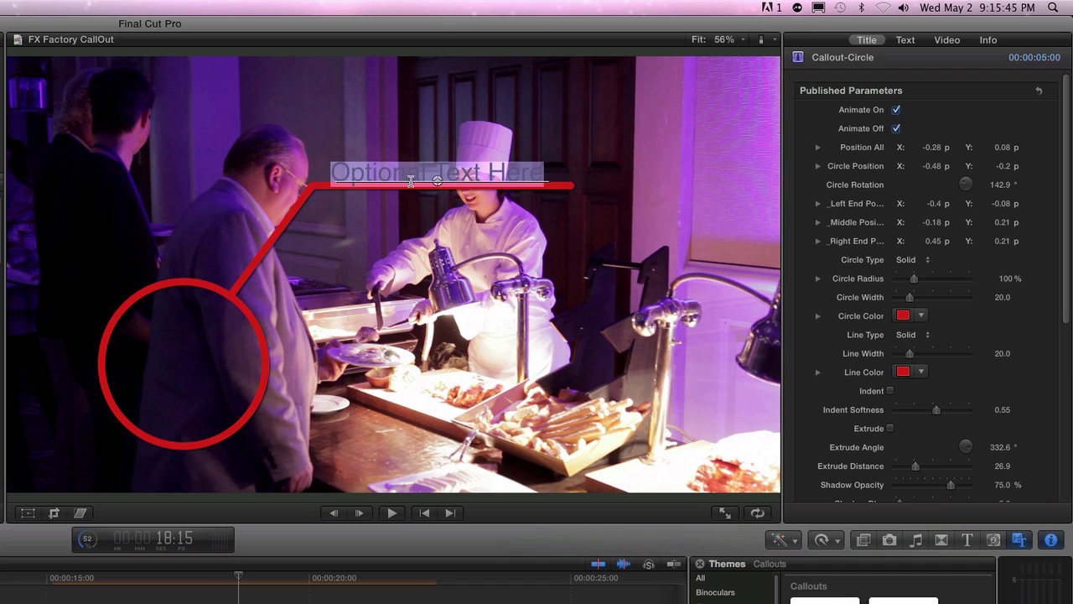
{"action": "scroll", "coordinate": [1040, 482], "scroll_direction": "down", "scroll_amount": 3}
{"action": "scroll", "coordinate": [1065, 475], "scroll_direction": "down", "scroll_amount": 5}
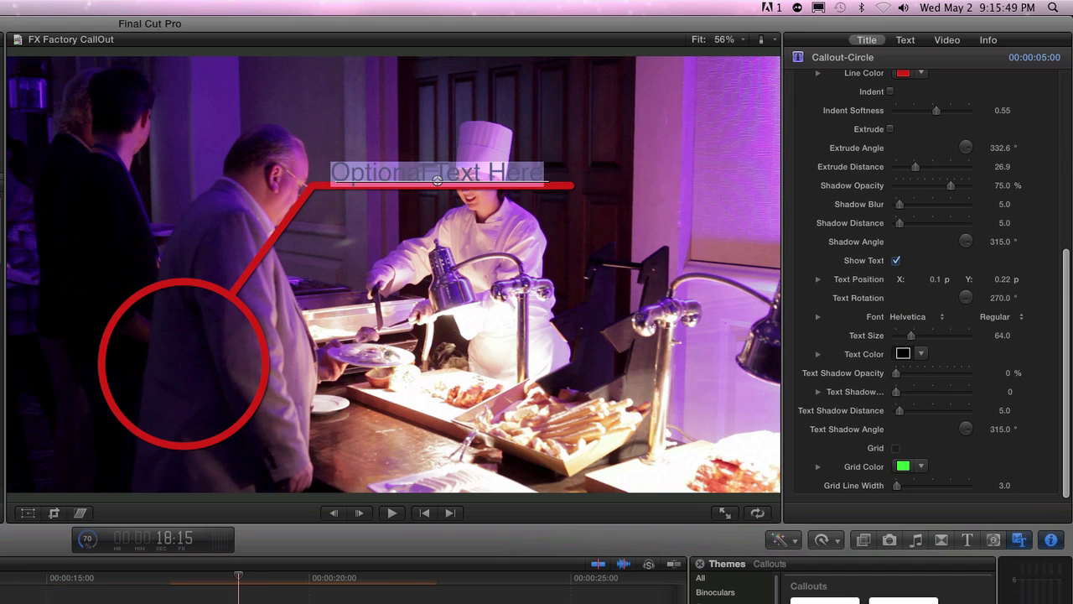
{"action": "left_click", "coordinate": [903, 353]}
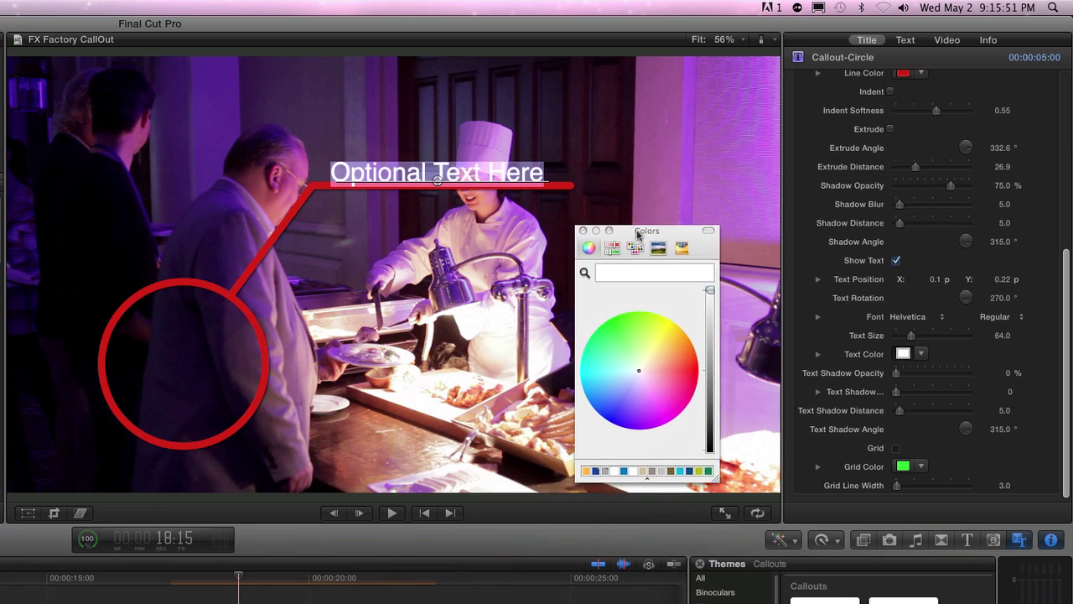
{"action": "left_click_drag", "start_coordinate": [635, 234], "coordinate": [657, 243]}
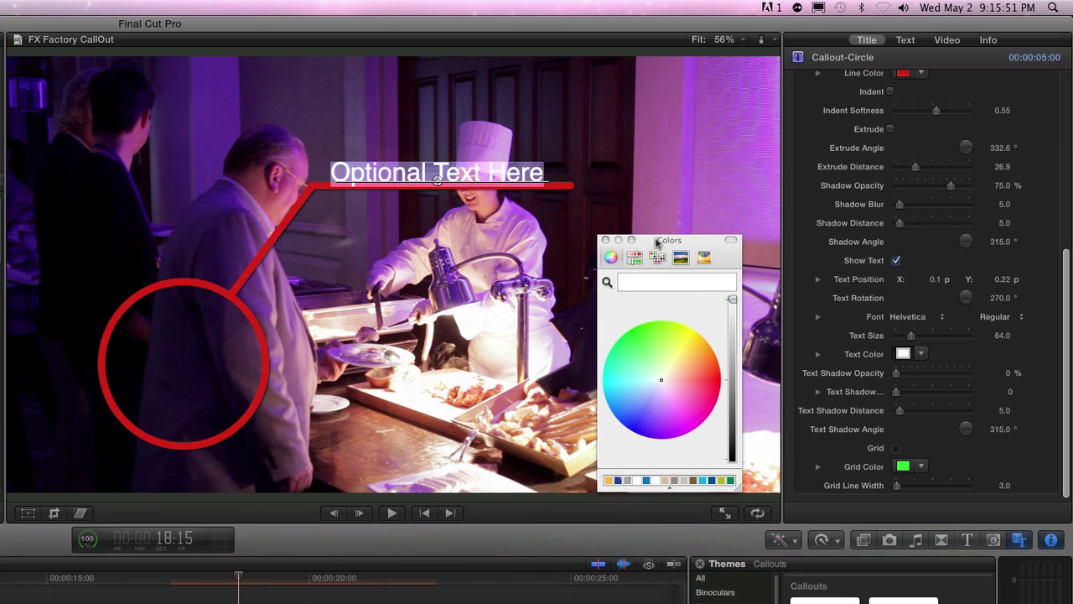
{"action": "left_click", "coordinate": [605, 241]}
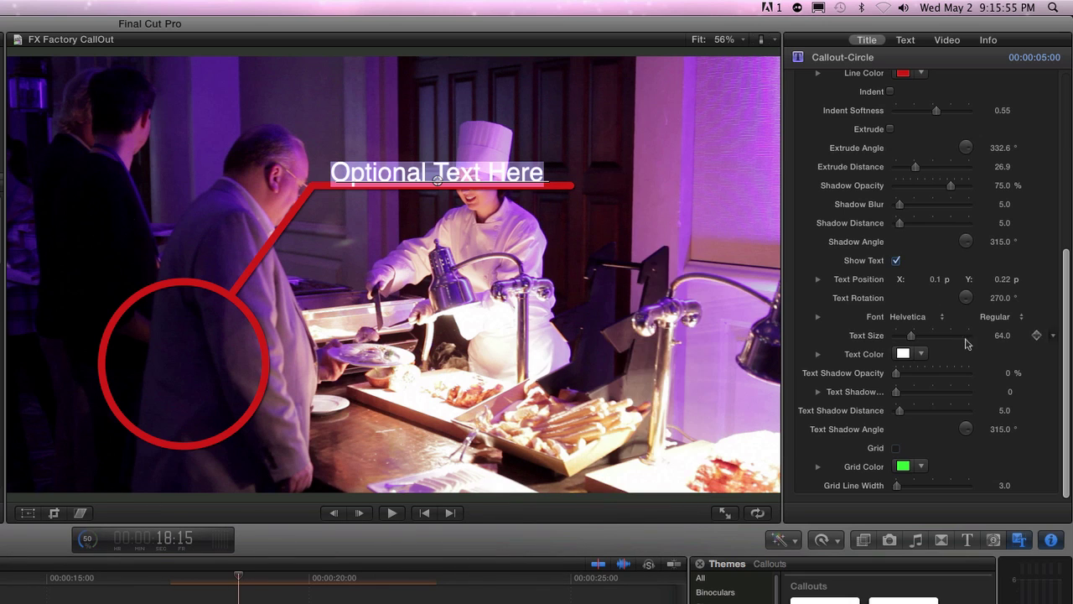
{"action": "left_click", "coordinate": [1006, 317]}
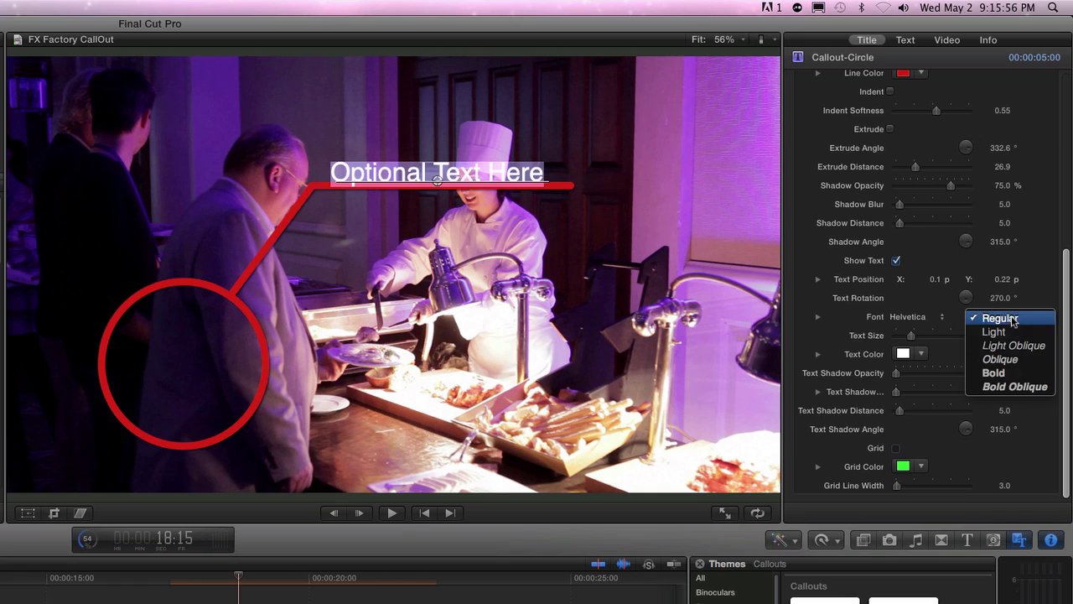
{"action": "left_click", "coordinate": [998, 374]}
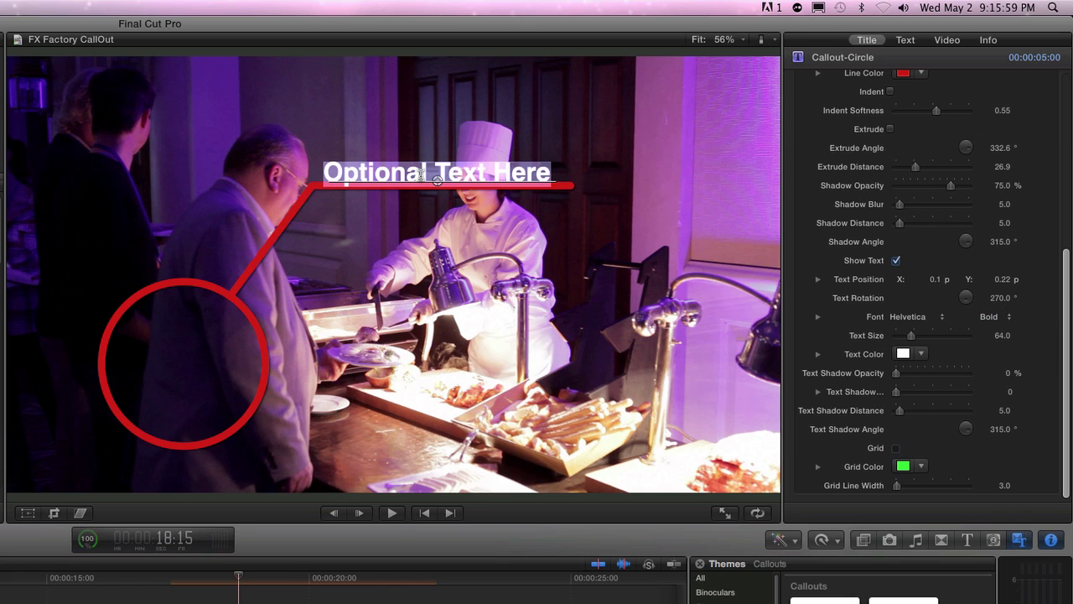
{"action": "type", "text": "YUM"}
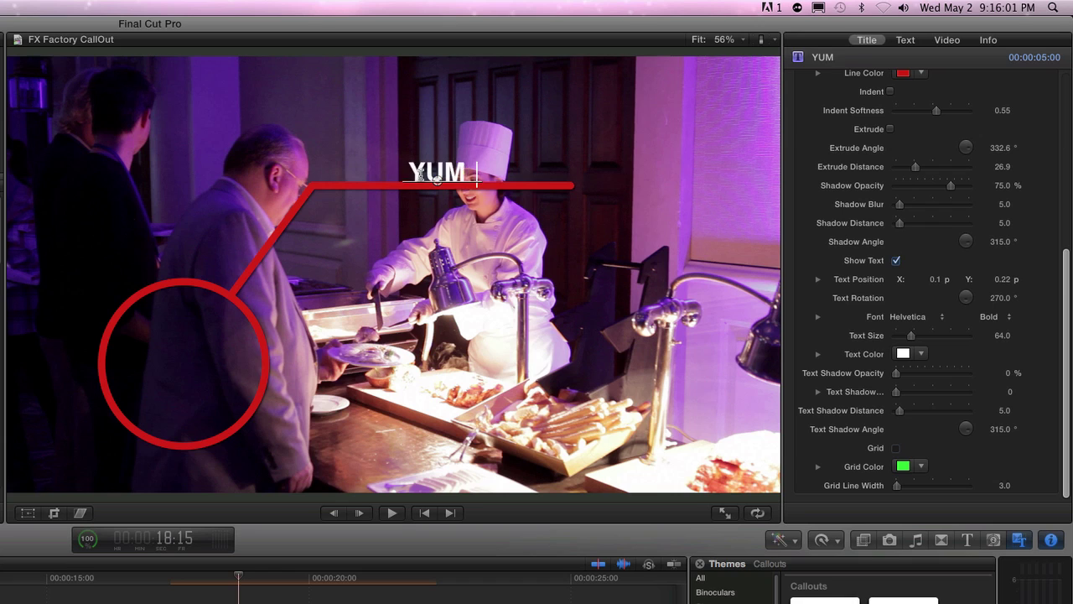
{"action": "type", "text": "MY DINER"}
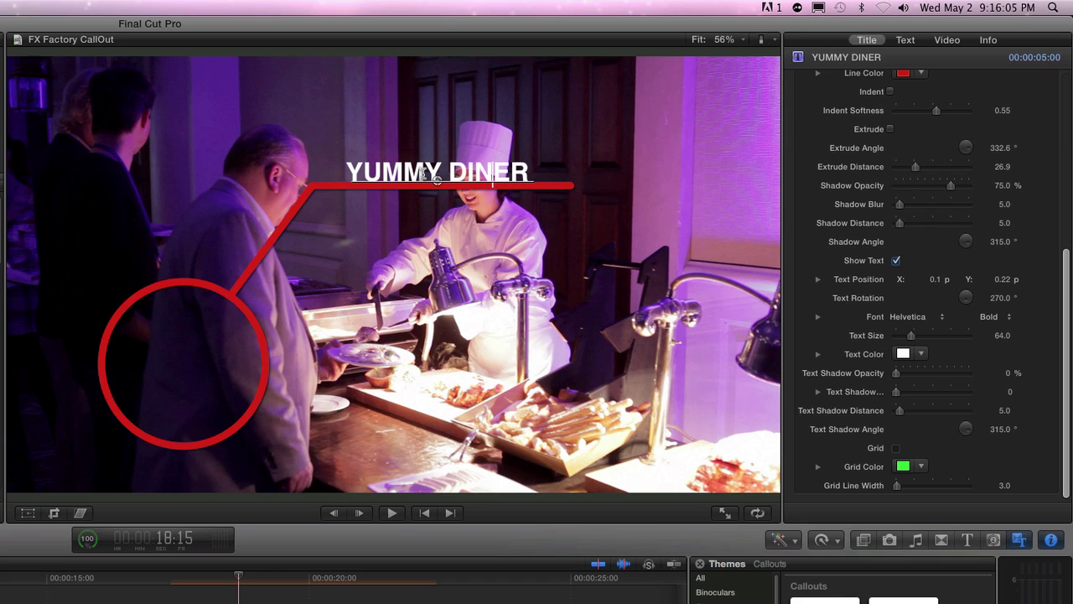
{"action": "type", "text": "N"}
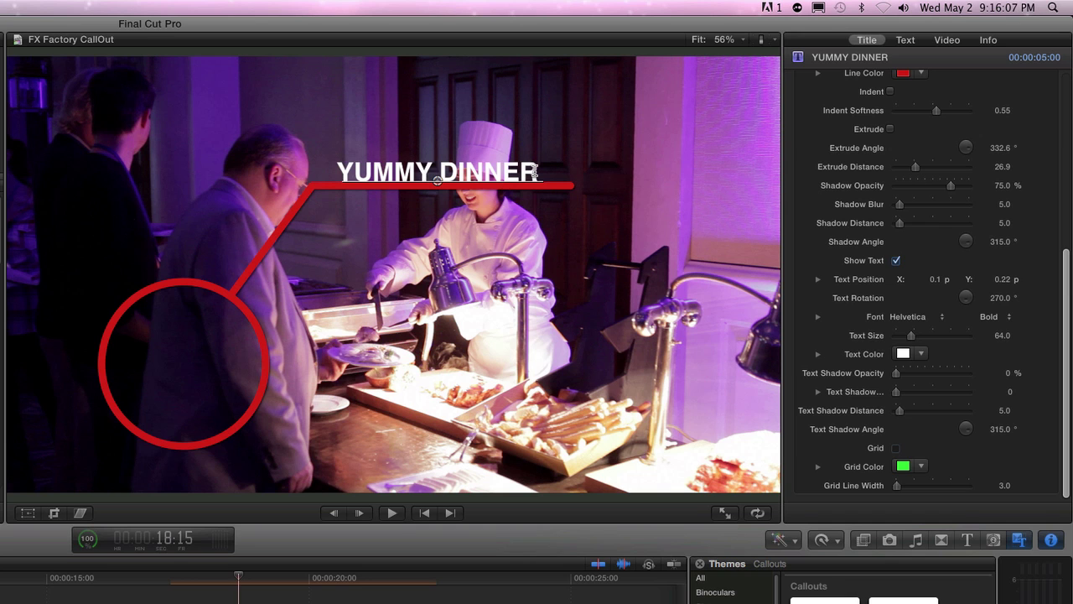
{"action": "type", "text": "!!"}
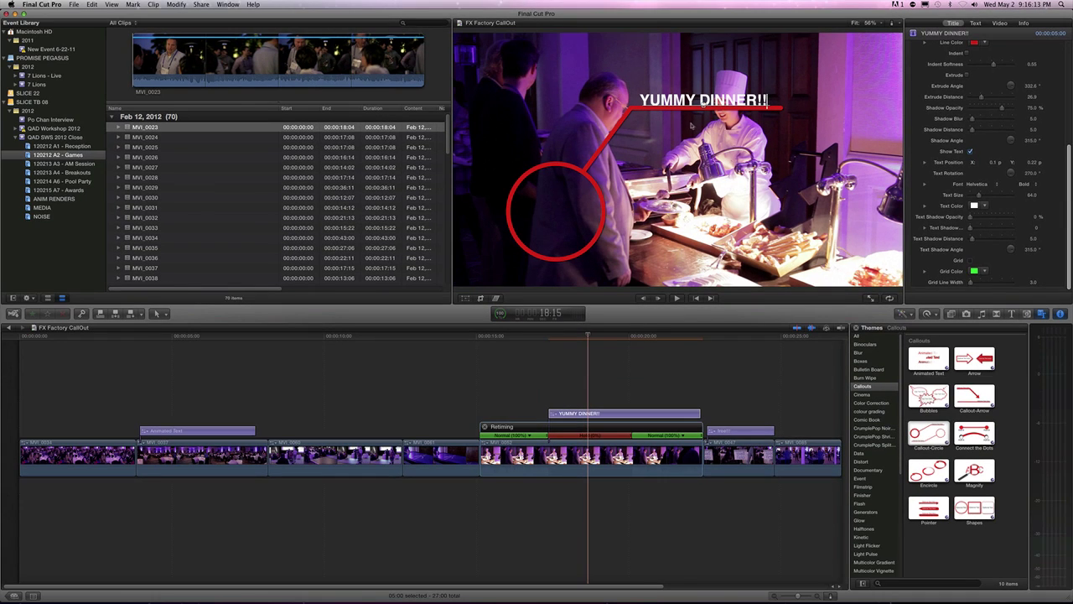
Move the circle callout right over the plate and lower the line's middle and right end
{"action": "left_click", "coordinate": [621, 519]}
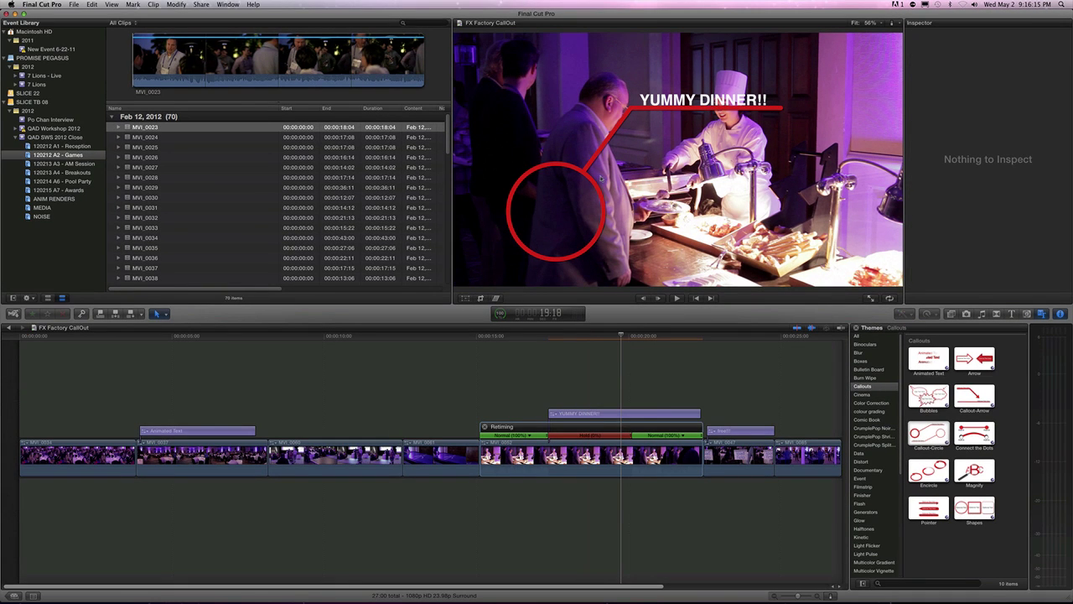
{"action": "left_click", "coordinate": [625, 413]}
{"action": "key", "text": "super+4"}
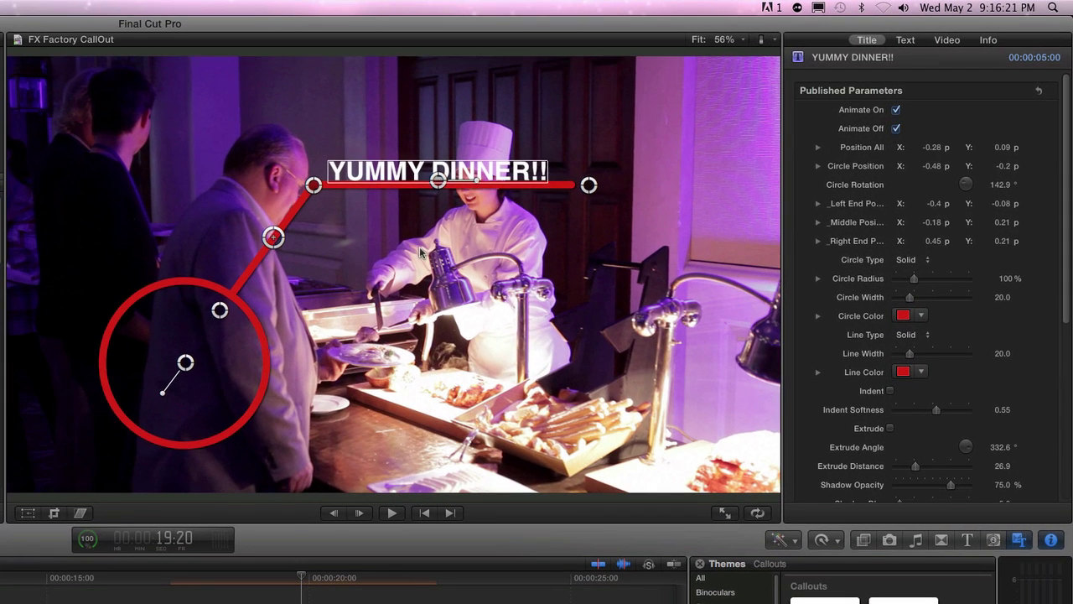
{"action": "left_click_drag", "start_coordinate": [274, 239], "coordinate": [463, 216]}
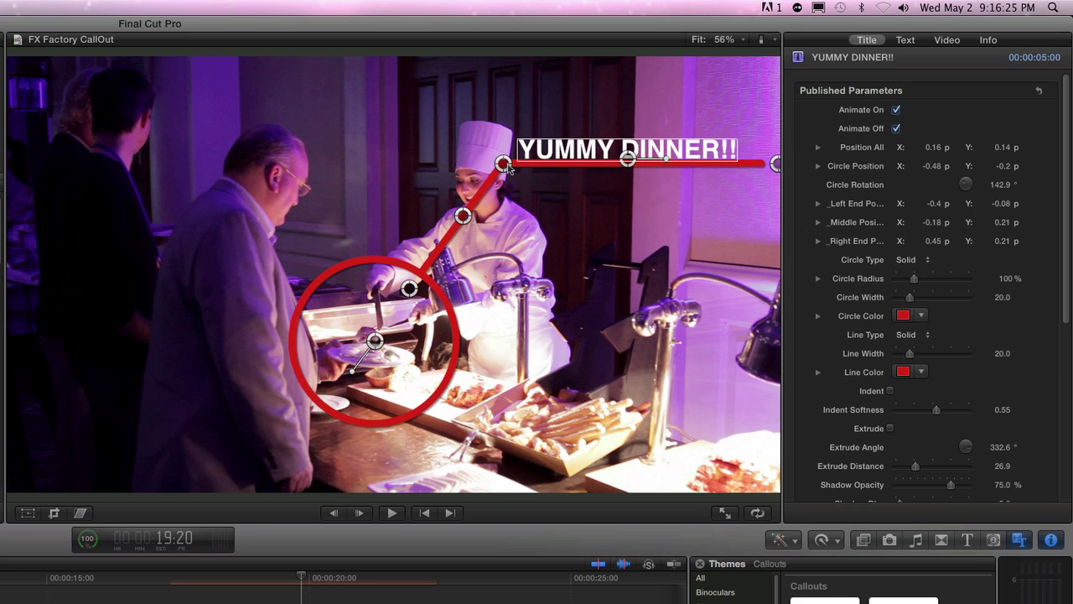
{"action": "left_click_drag", "start_coordinate": [505, 165], "coordinate": [480, 194]}
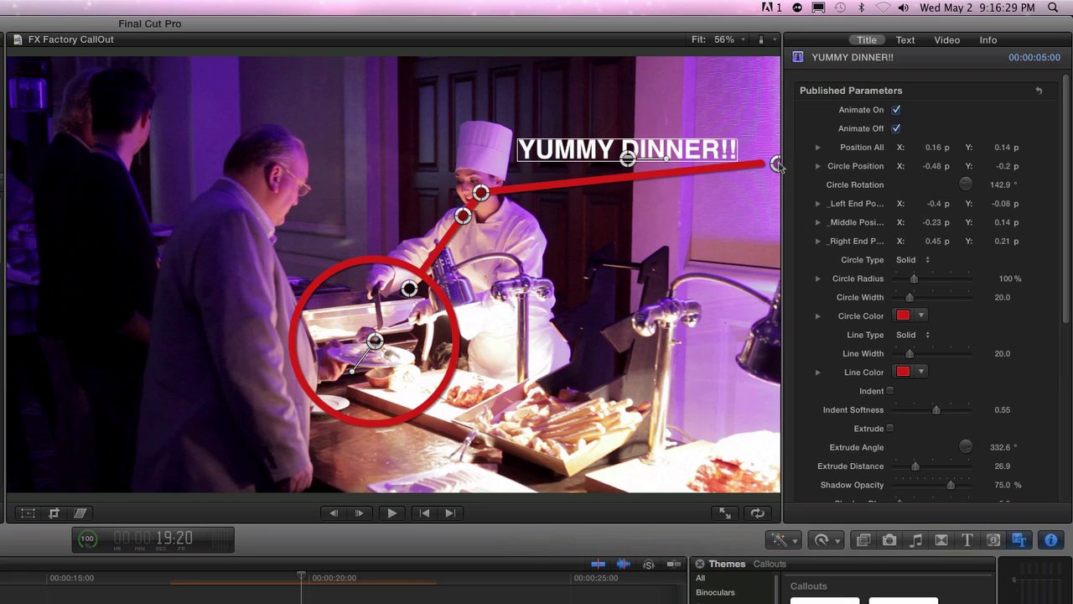
{"action": "left_click_drag", "start_coordinate": [777, 166], "coordinate": [755, 193]}
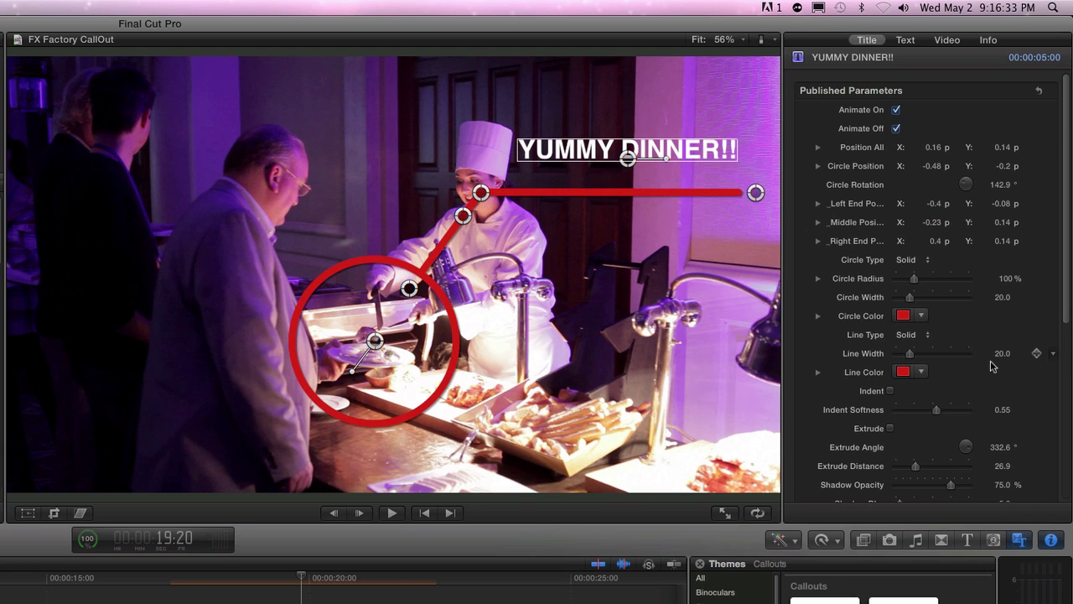
Lower the YUMMY DINNER!! text onto the line at 0.06, 0.17 and turn off the grid
{"action": "scroll", "coordinate": [961, 401], "scroll_direction": "down", "scroll_amount": 8}
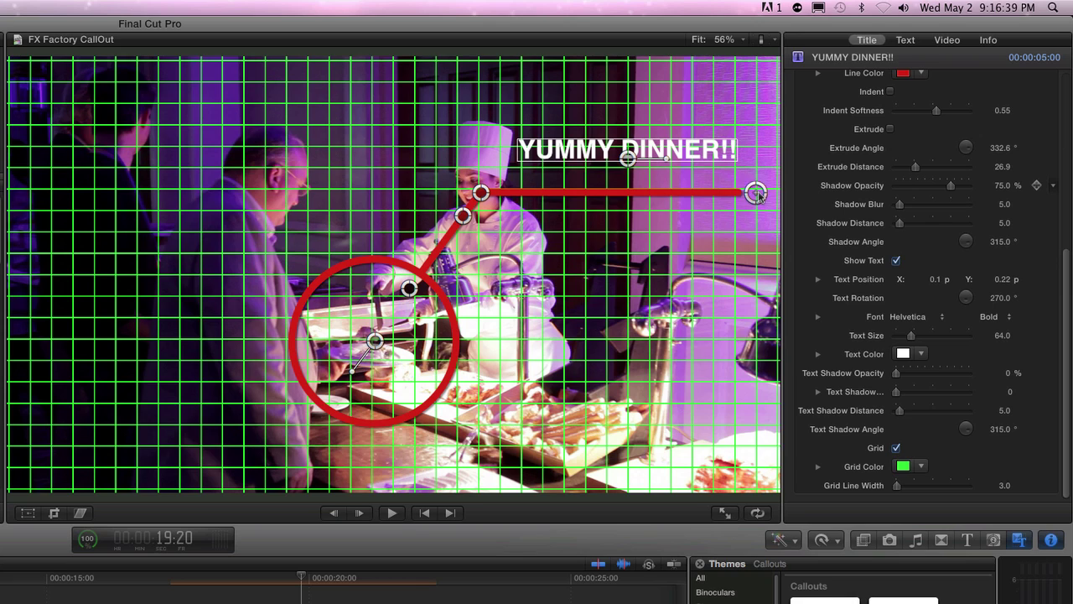
{"action": "left_click_drag", "start_coordinate": [757, 194], "coordinate": [758, 193]}
{"action": "left_click_drag", "start_coordinate": [627, 159], "coordinate": [609, 183]}
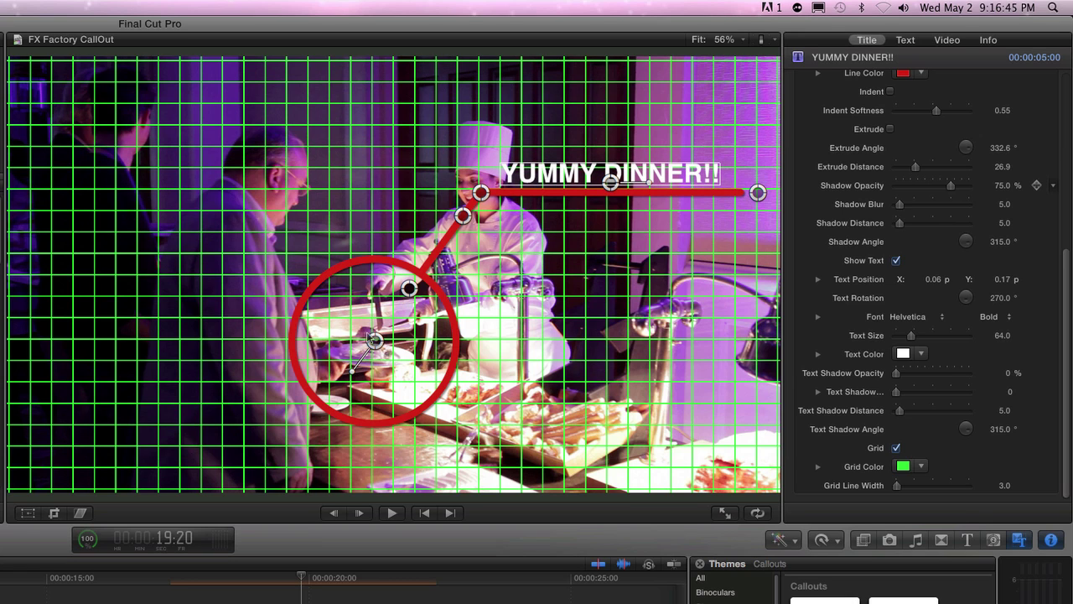
{"action": "left_click", "coordinate": [896, 448]}
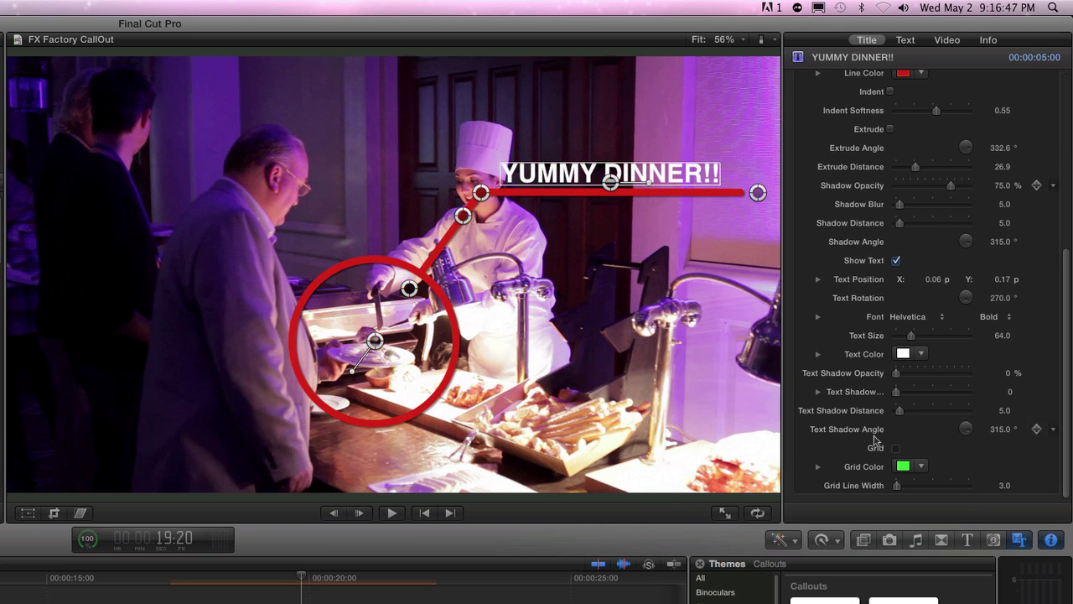
Trim the YUMMY DINNER!! title clip to 2:16 so it ends within the freeze-frame hold
{"action": "left_click", "coordinate": [136, 586]}
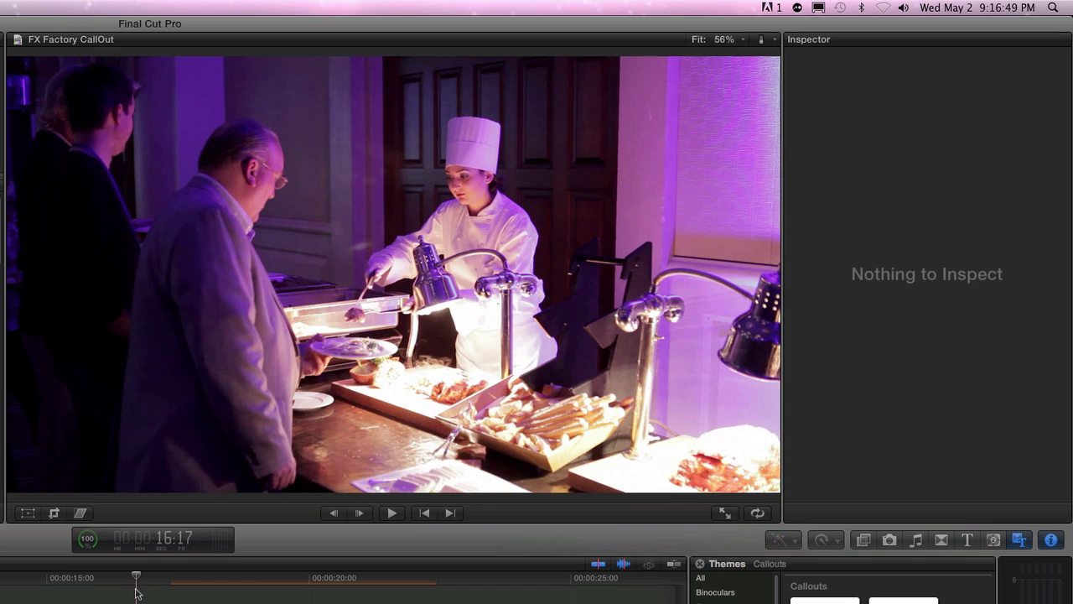
{"action": "key", "text": "space"}
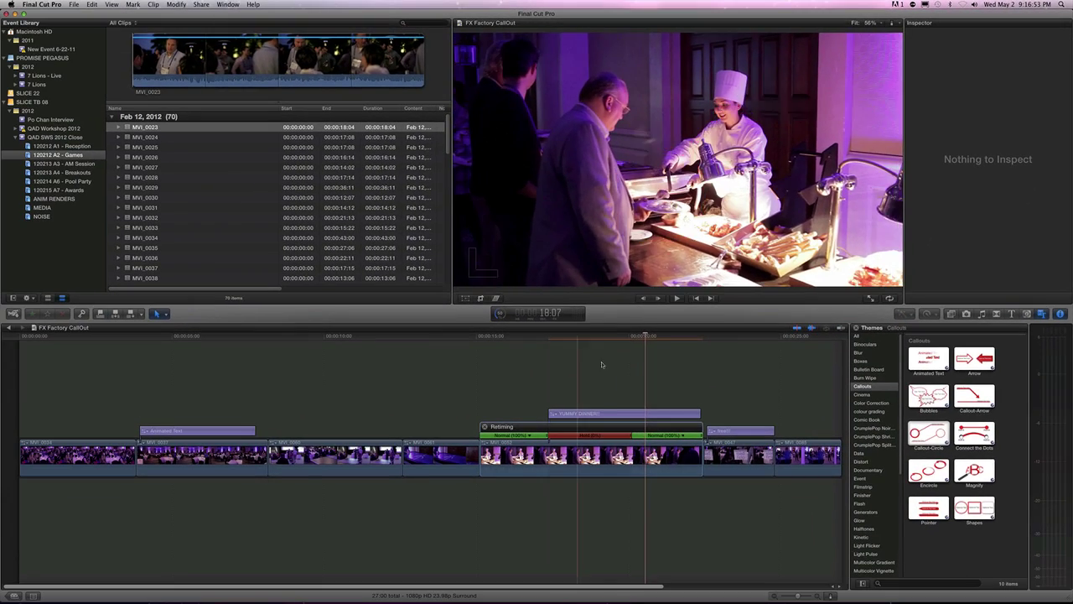
{"action": "key", "text": "space"}
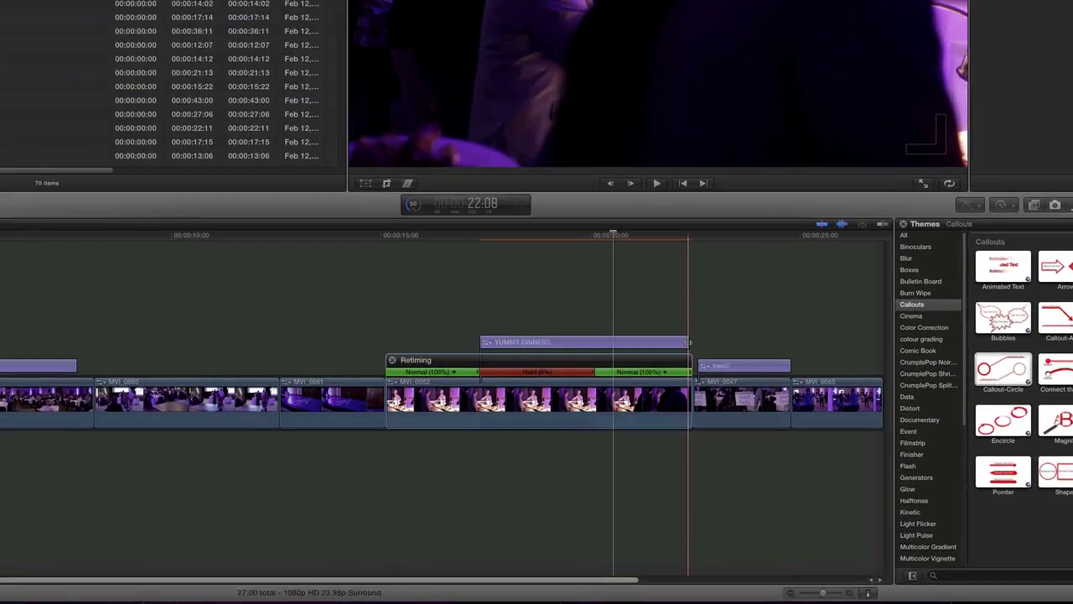
{"action": "left_click_drag", "start_coordinate": [688, 342], "coordinate": [590, 344]}
{"action": "left_click_drag", "start_coordinate": [527, 226], "coordinate": [526, 226]}
{"action": "key", "text": "space"}
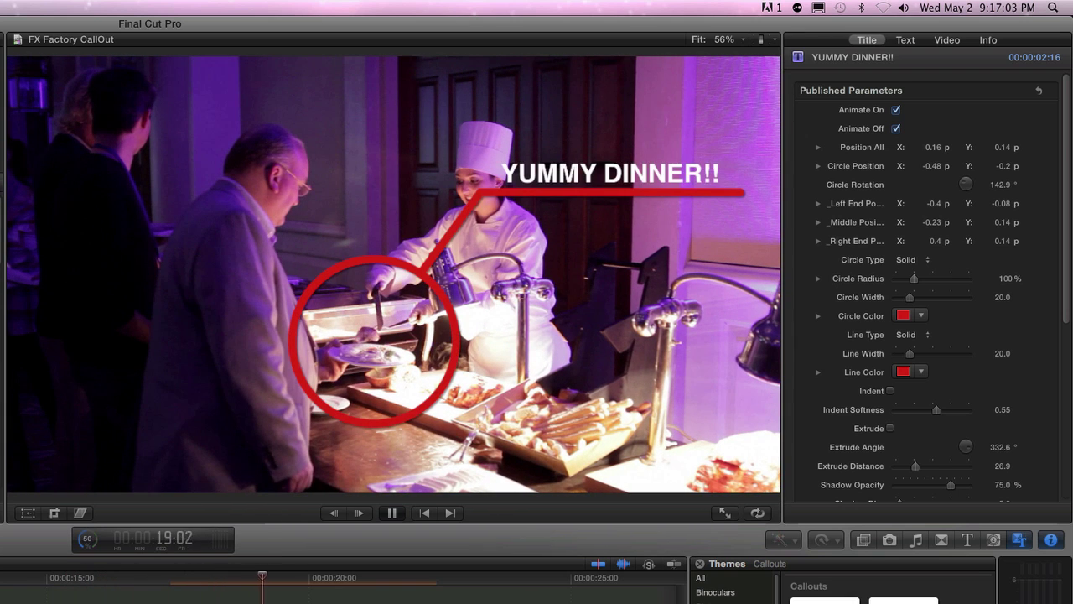
{"action": "key", "text": "space"}
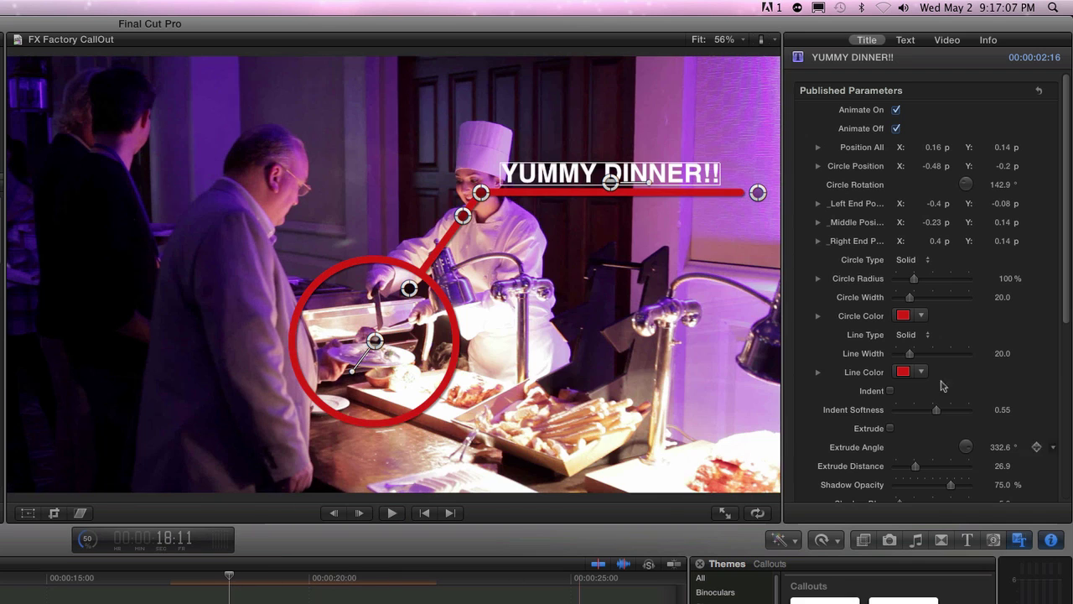
Recolour the callout's circle and line from red to magenta
{"action": "left_click", "coordinate": [903, 316]}
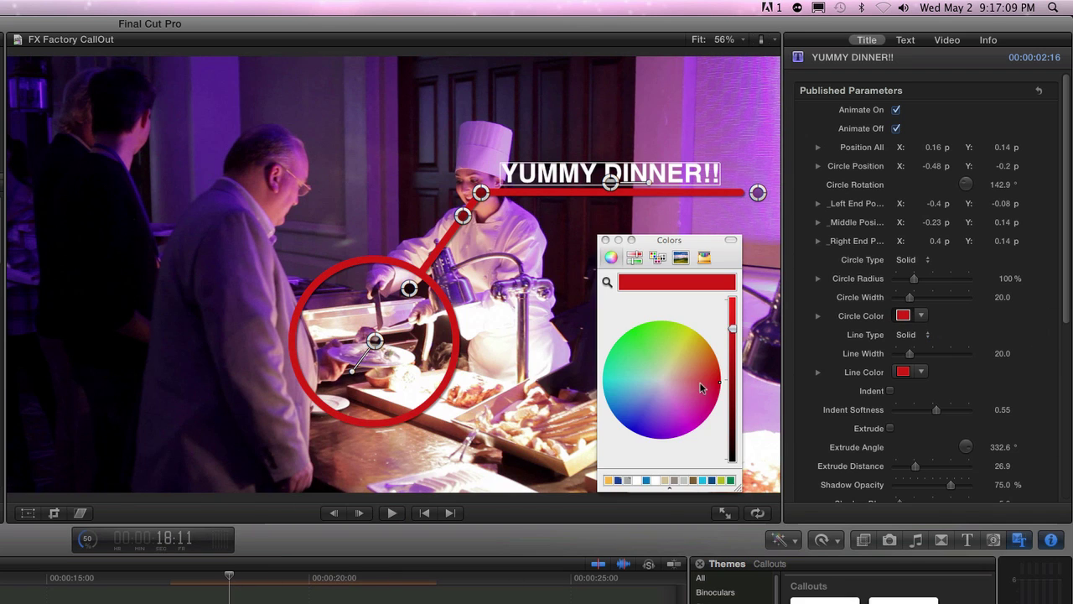
{"action": "left_click", "coordinate": [684, 425]}
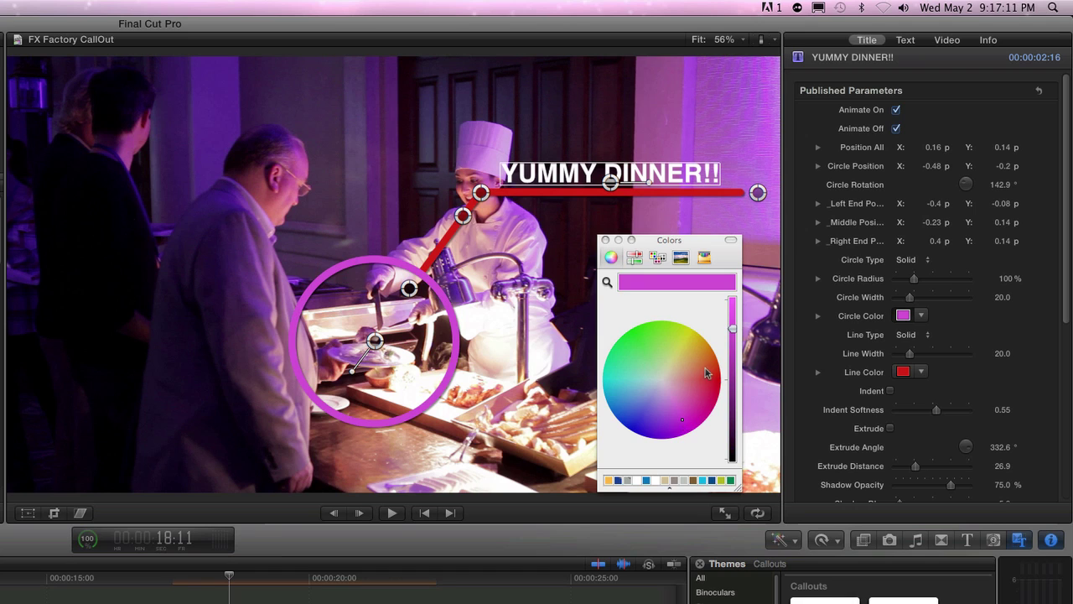
{"action": "left_click", "coordinate": [902, 372]}
{"action": "left_click", "coordinate": [691, 430]}
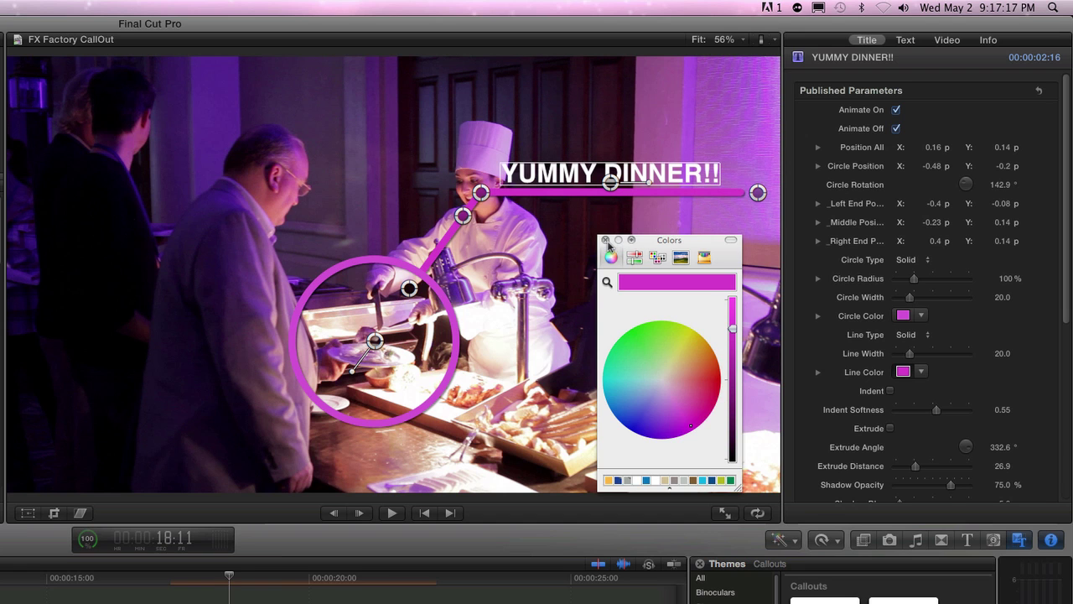
{"action": "left_click", "coordinate": [605, 240]}
Replay the magenta callout from just before it appears
{"action": "left_click", "coordinate": [151, 579]}
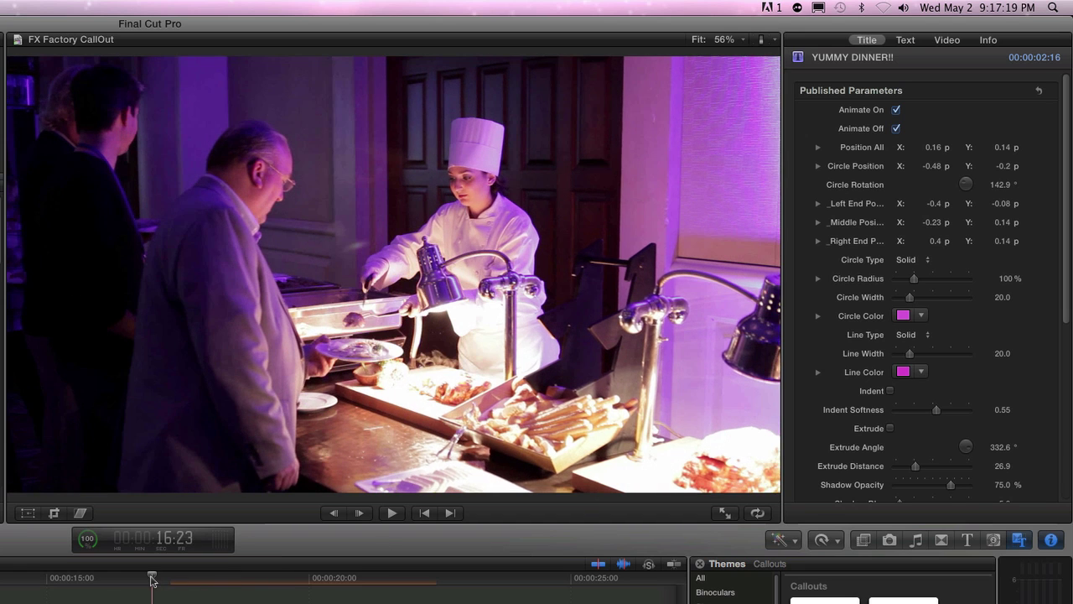
{"action": "key", "text": "space"}
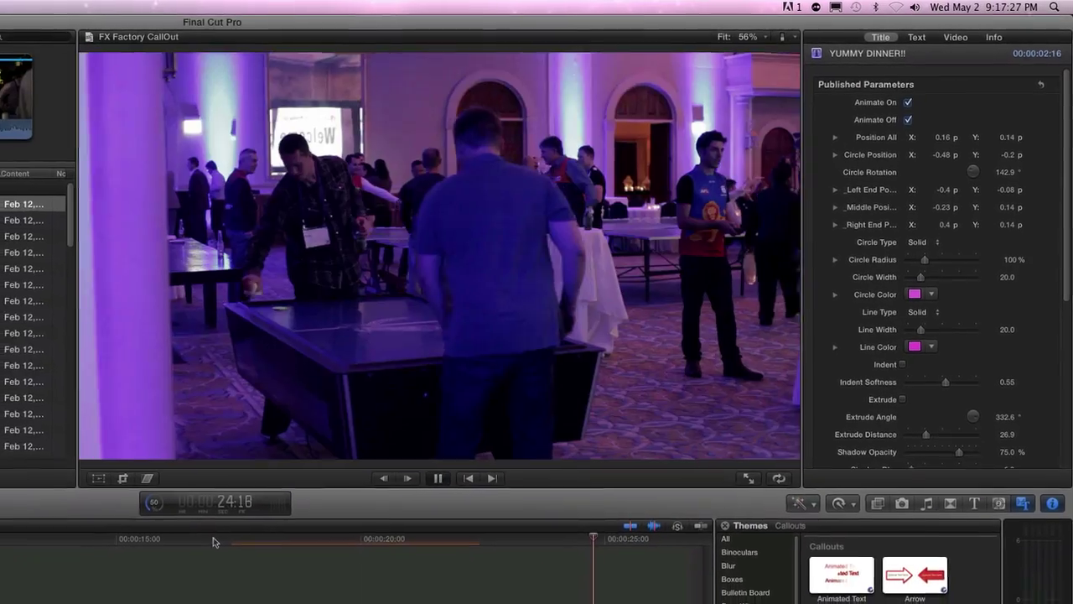
{"action": "key", "text": "space"}
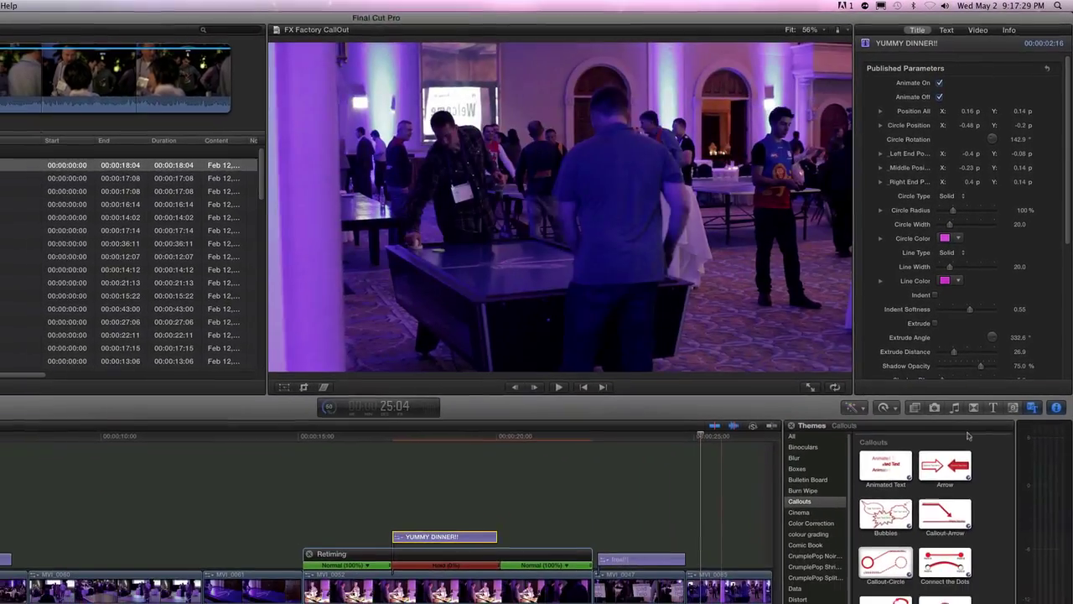
In FxFactory, filter the plug-in catalogue to Final Cut Pro plug-ins only
{"action": "key", "text": "super+Tab"}
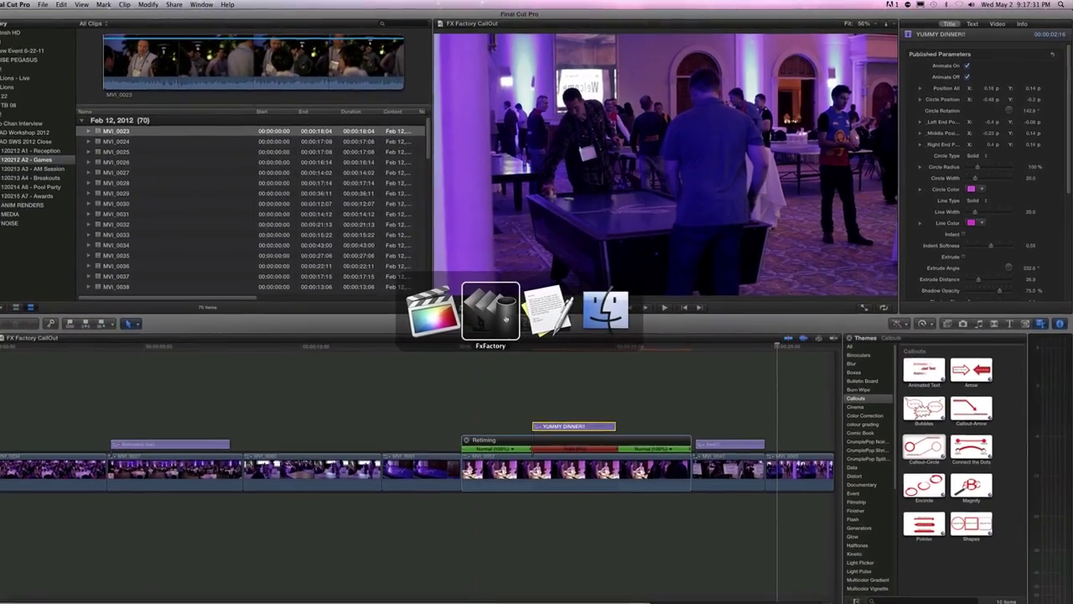
{"action": "left_click", "coordinate": [506, 319]}
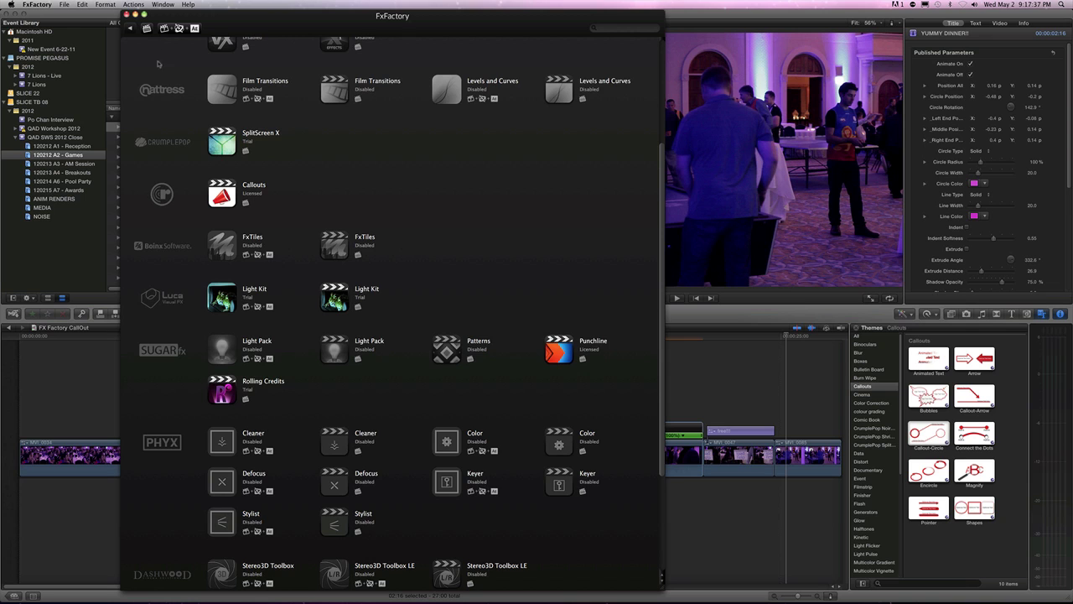
{"action": "scroll", "coordinate": [165, 78], "scroll_direction": "up", "scroll_amount": 2}
{"action": "left_click", "coordinate": [164, 31]}
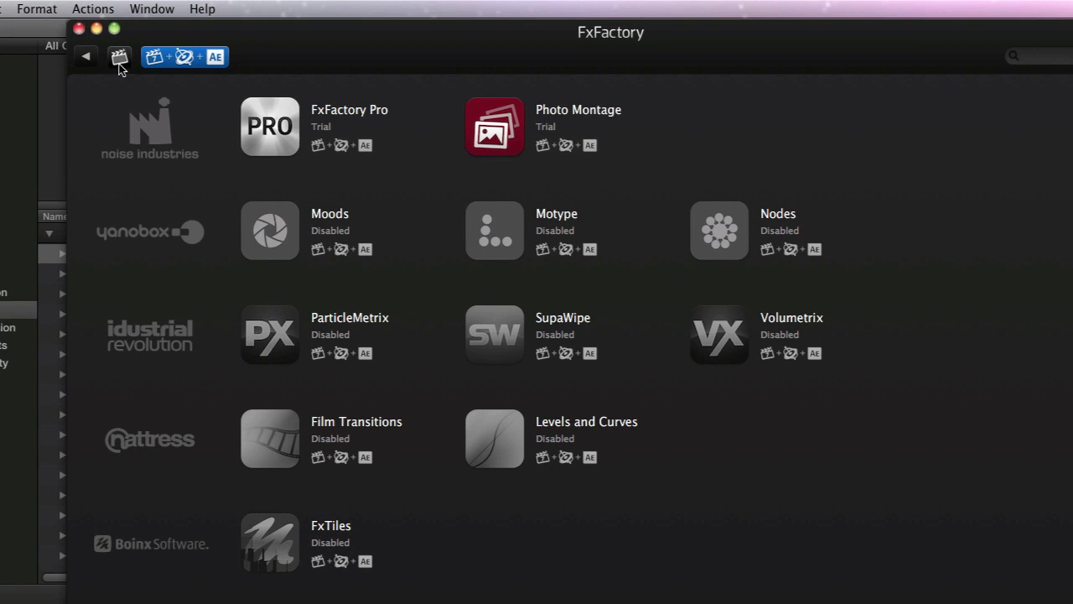
{"action": "left_click", "coordinate": [120, 60]}
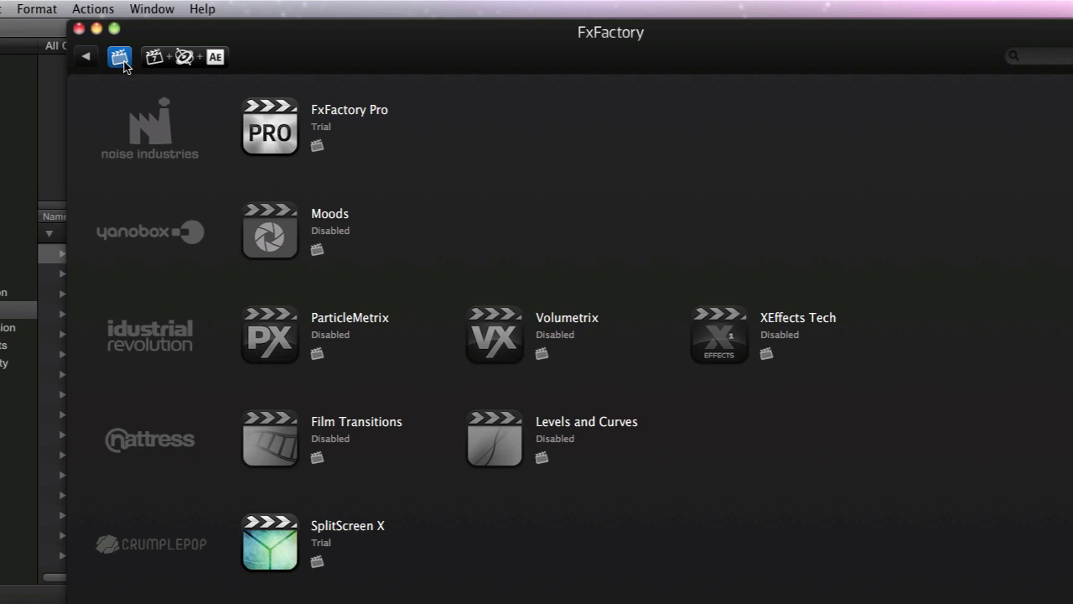
Look over the listed plug-ins' licence status, then return to Final Cut Pro
{"action": "mouse_move", "coordinate": [318, 478]}
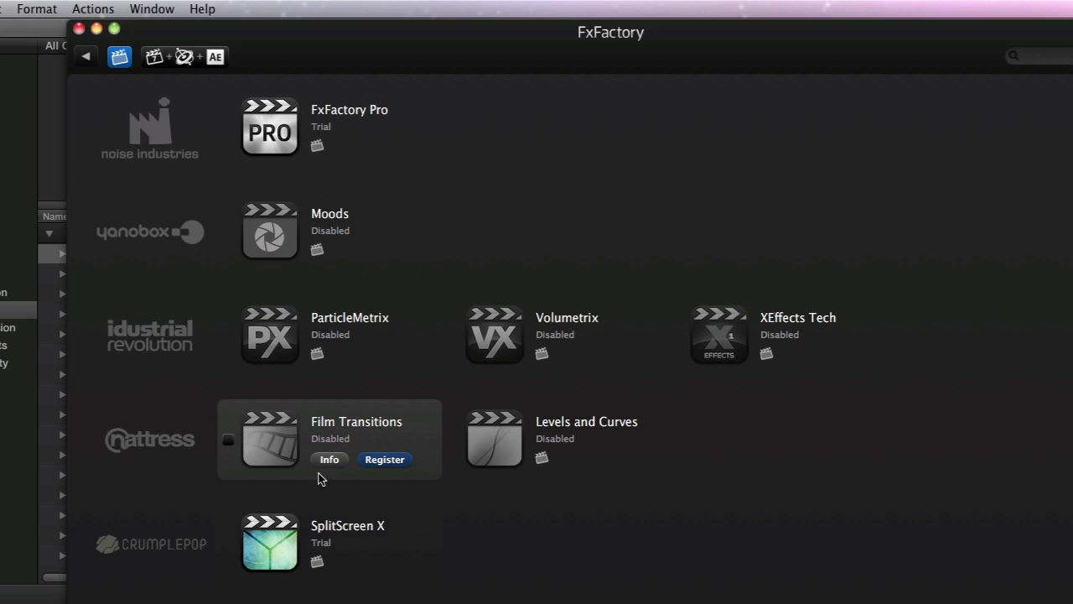
{"action": "mouse_move", "coordinate": [514, 431]}
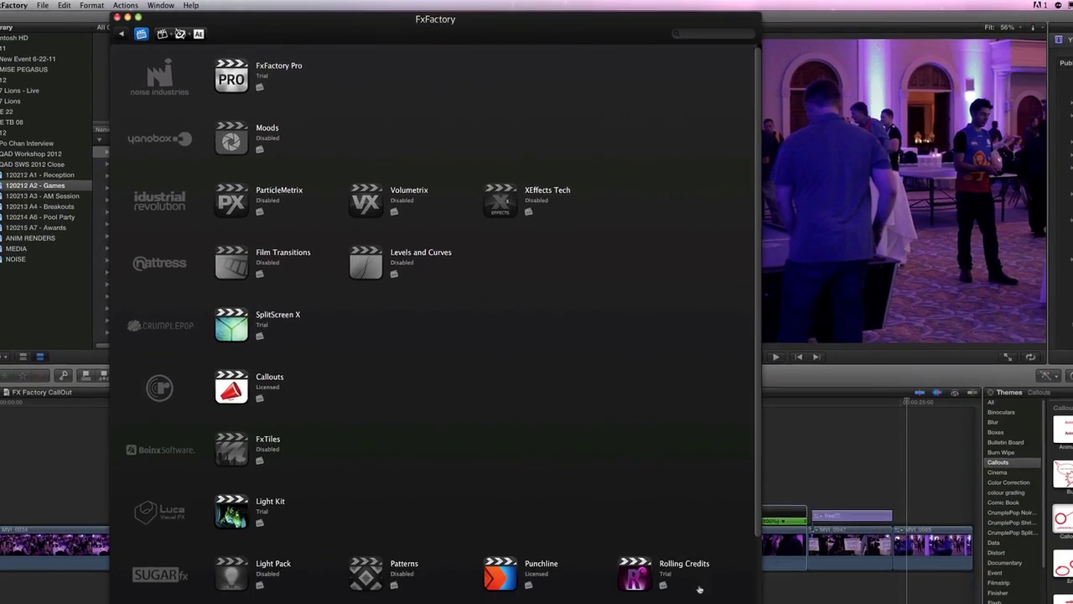
{"action": "mouse_move", "coordinate": [594, 480]}
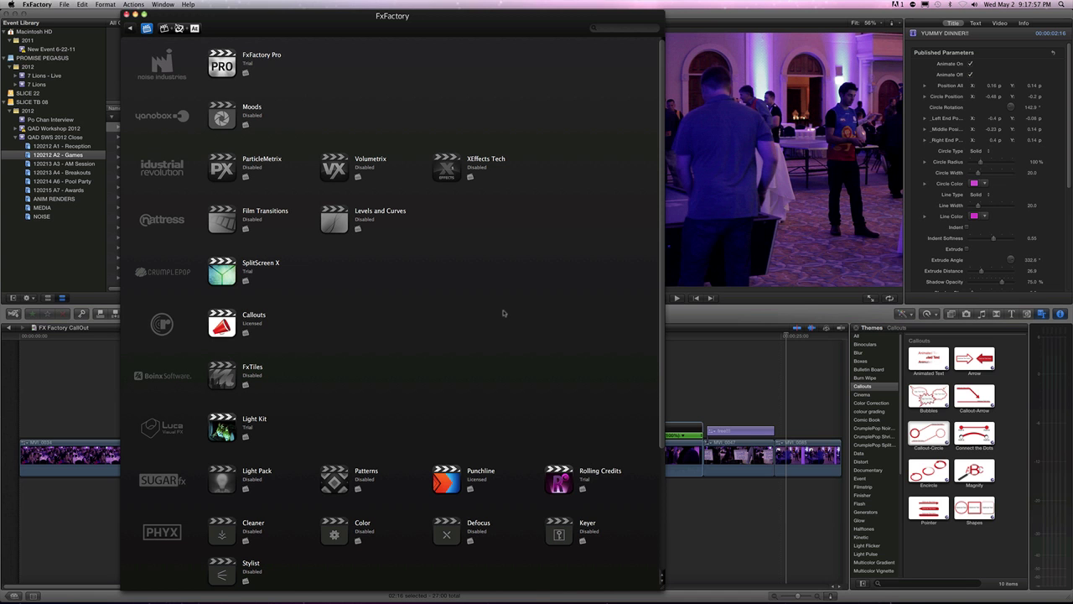
{"action": "key", "text": "super+Tab"}
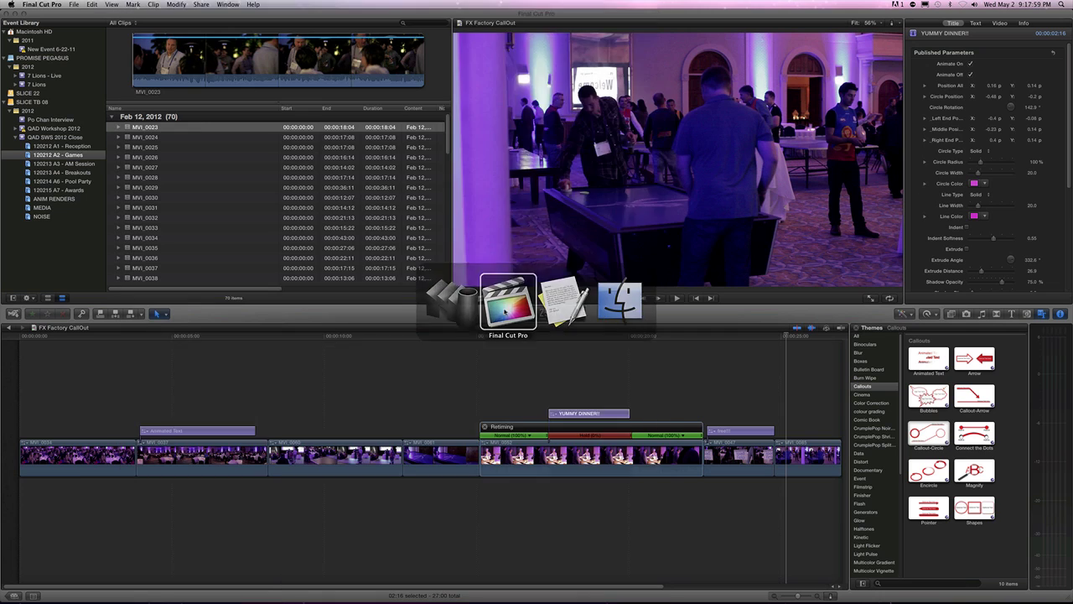
{"action": "key", "text": "space"}
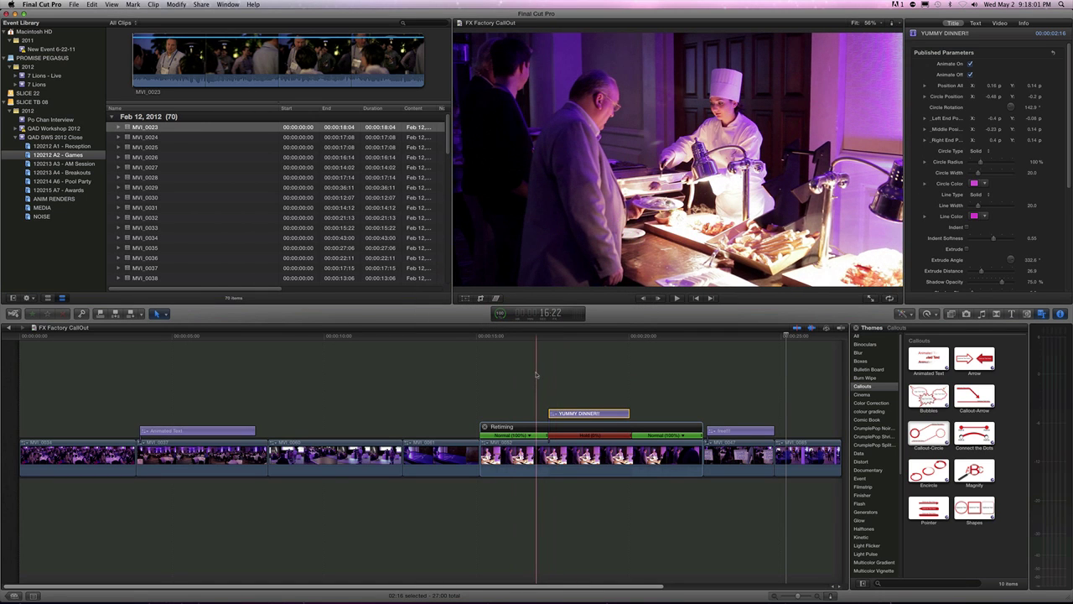